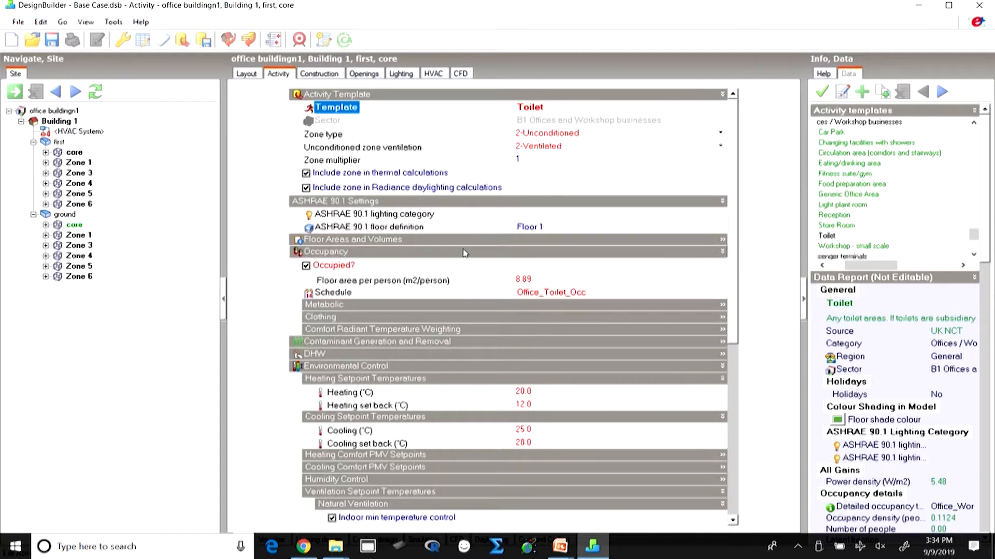
Step: View the construction templates available for Building 1, leaving the assigned template in place
left_click(65, 122)
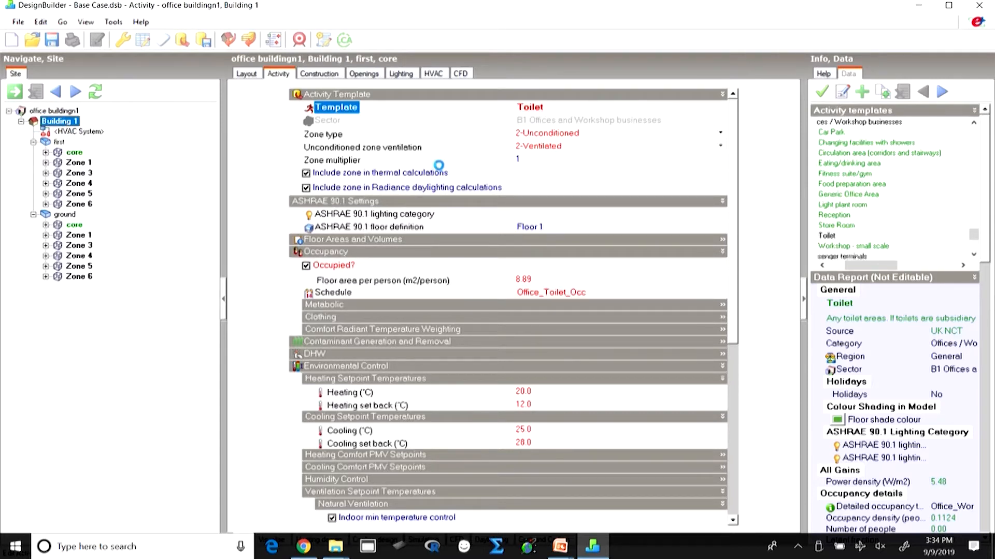
left_click(321, 76)
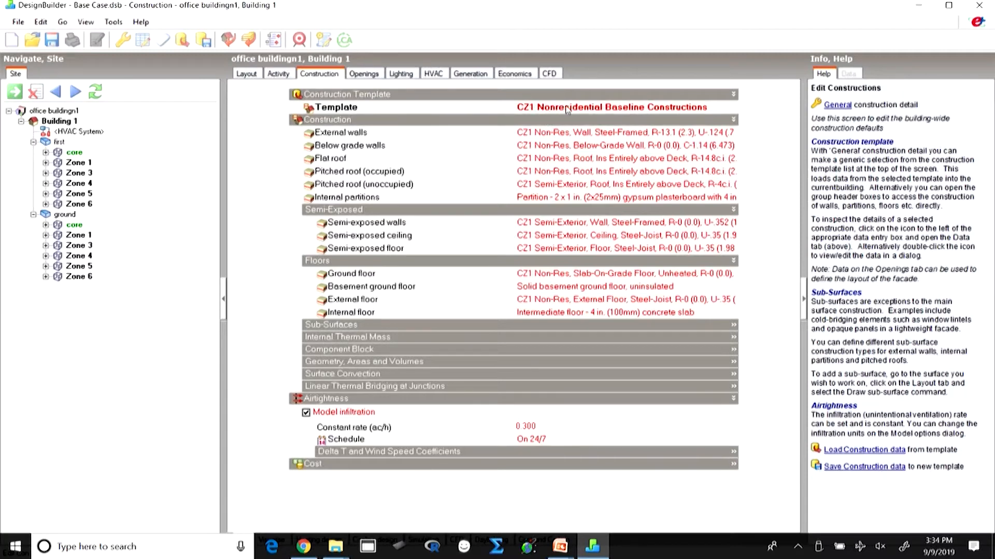
left_click(728, 110)
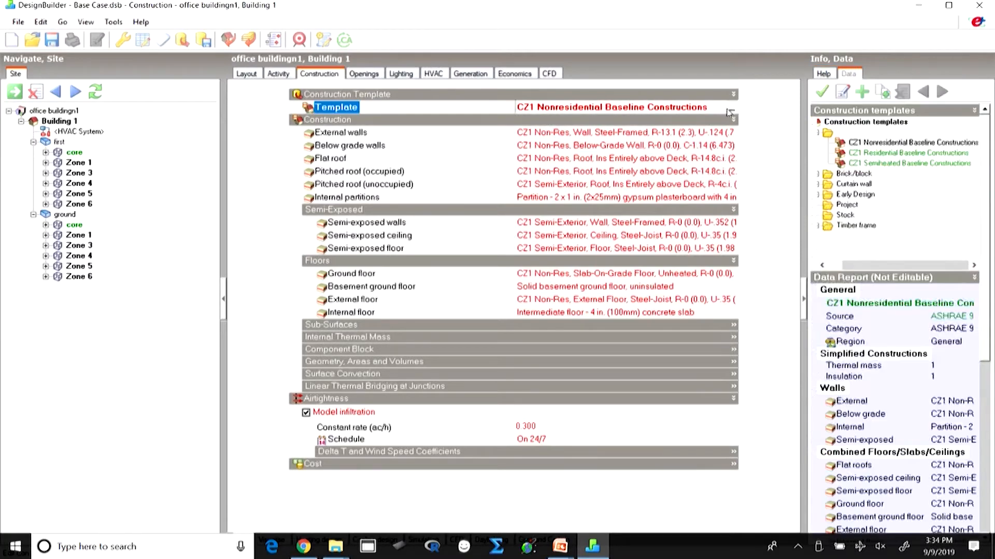
left_click(731, 109)
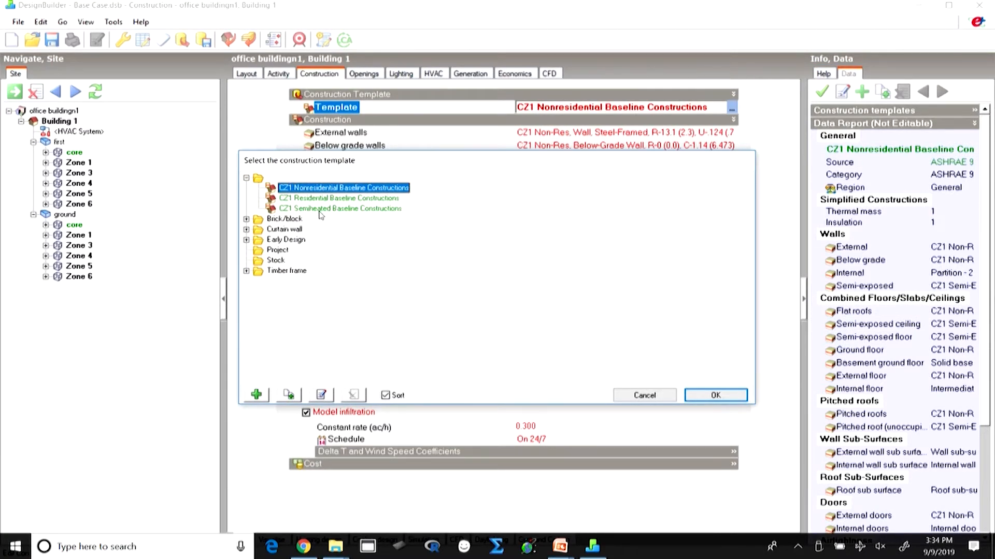
left_click(648, 404)
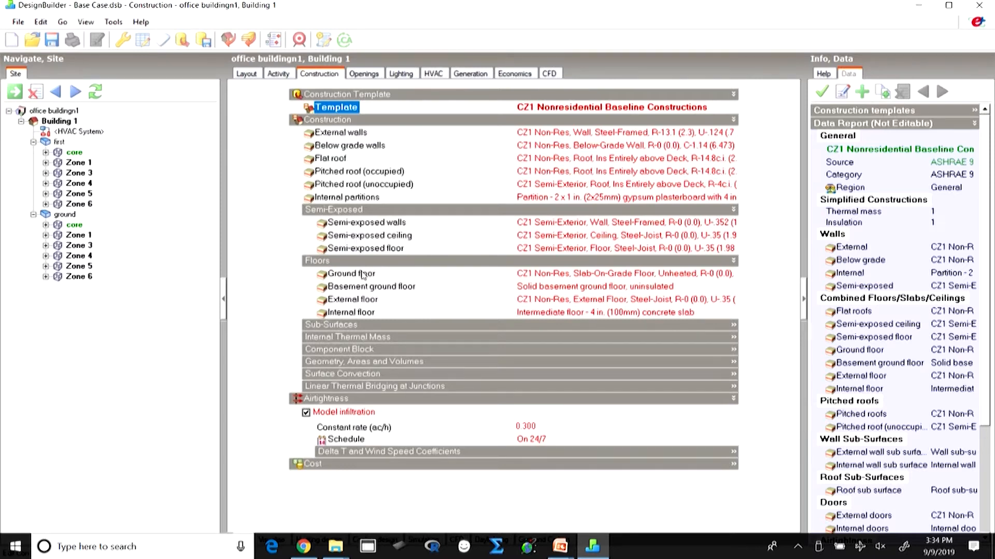
Step: Inspect the layers and calculated U-value of the construction assigned to Building 1's external walls
left_click(331, 133)
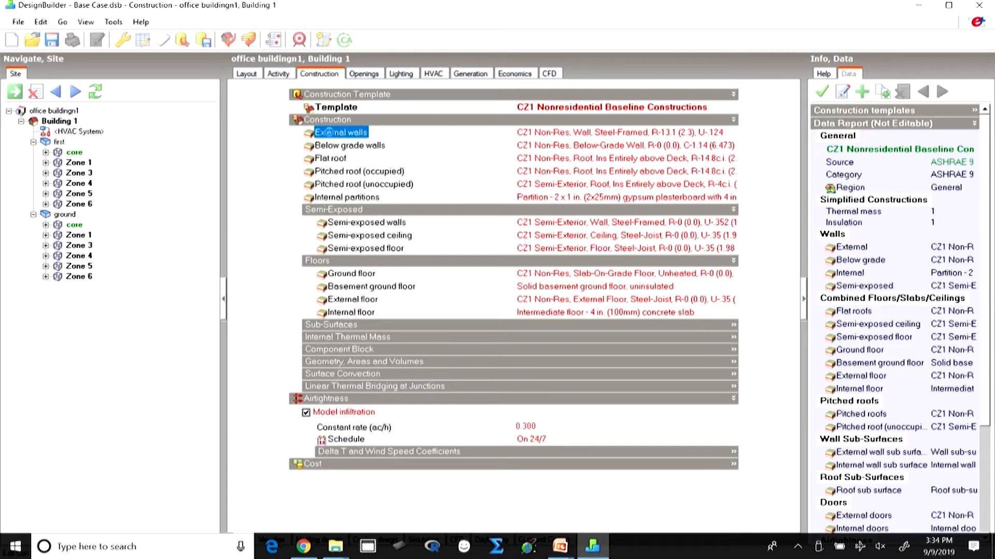
left_click(732, 134)
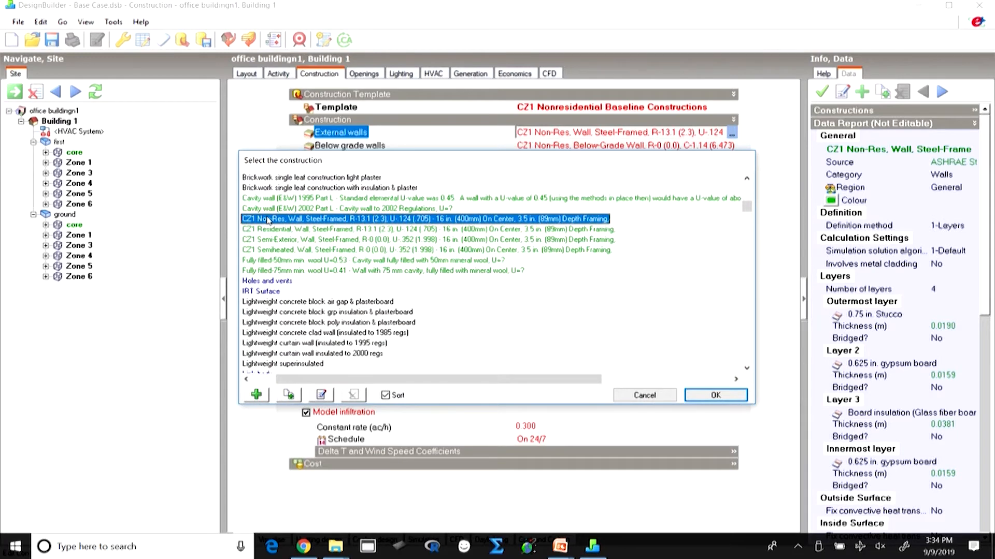
left_click(689, 541)
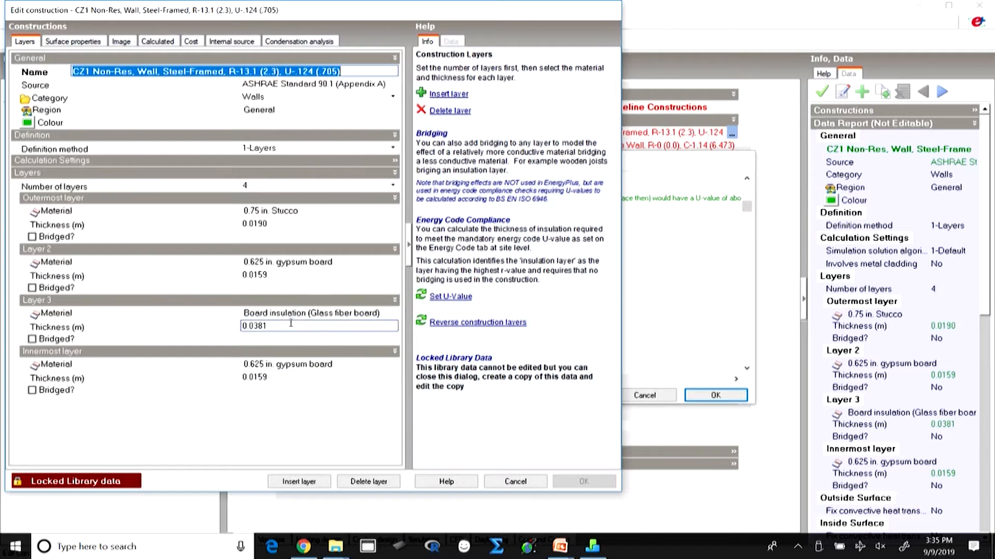
left_click(157, 42)
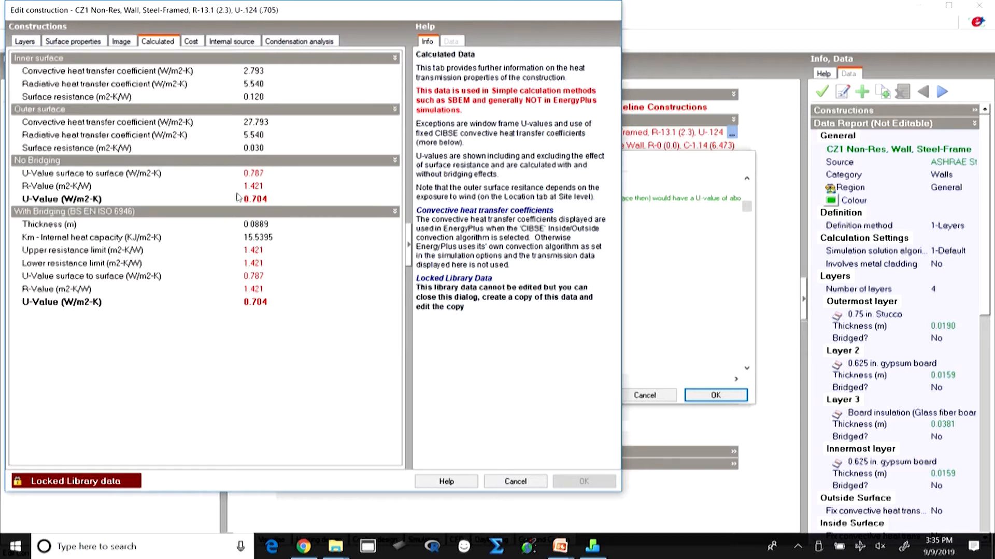
left_click(515, 482)
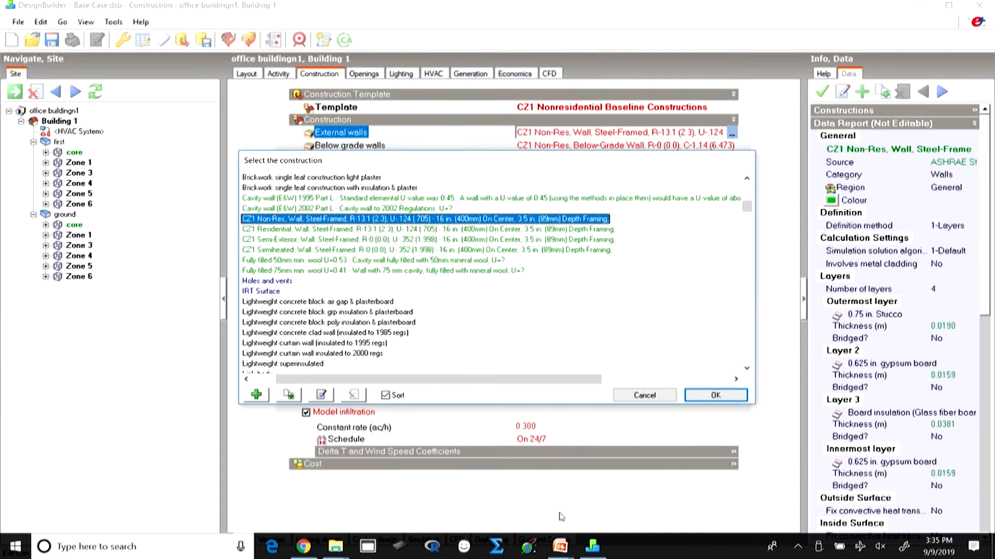
left_click(640, 397)
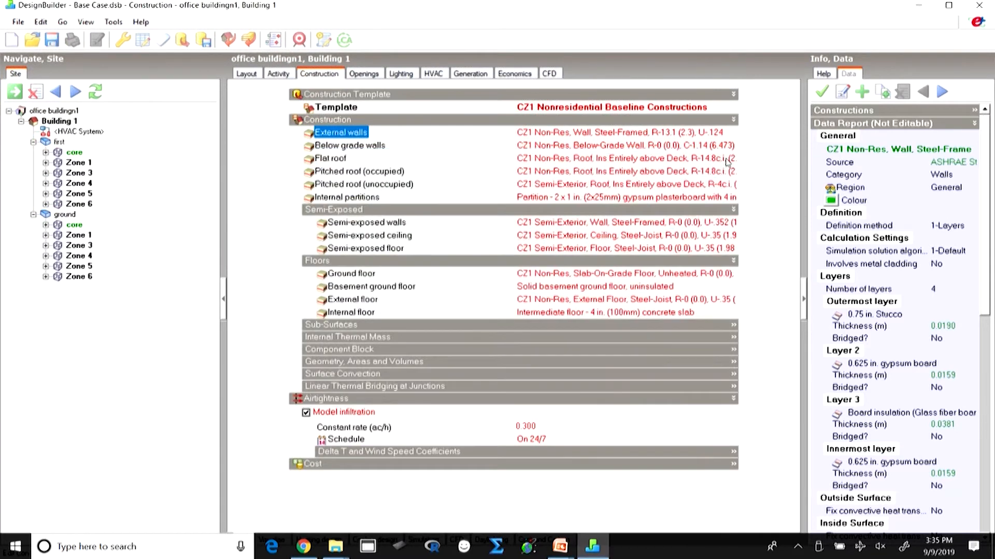
Step: Duplicate the CZ1 Non-Res steel-framed wall construction and assign the copy to the external walls
left_click(731, 133)
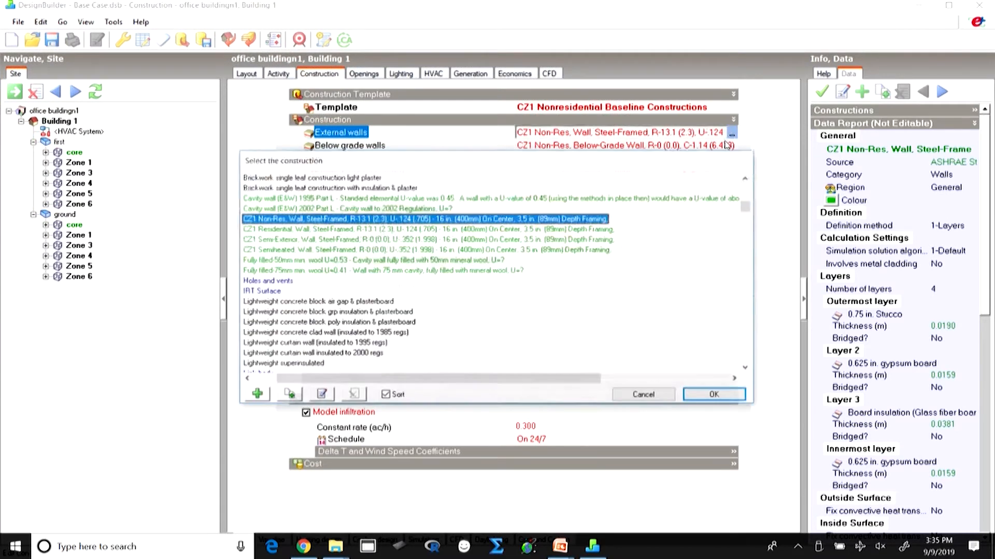
left_click(289, 395)
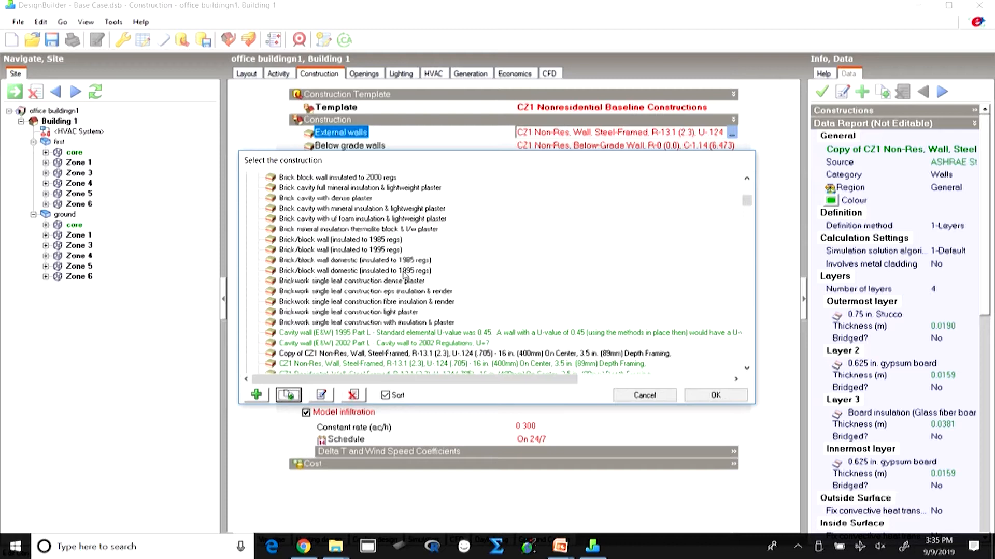
left_click(323, 354)
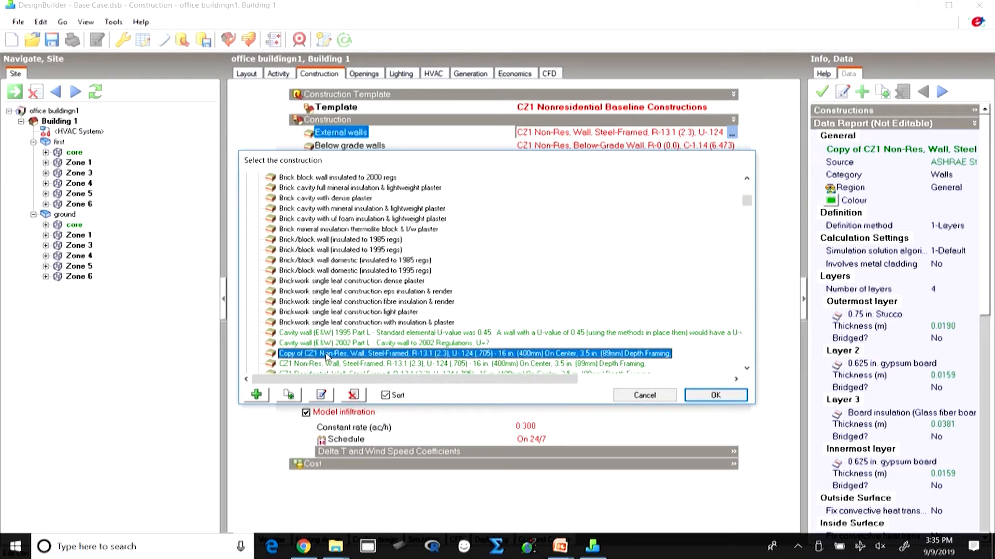
double_click(643, 354)
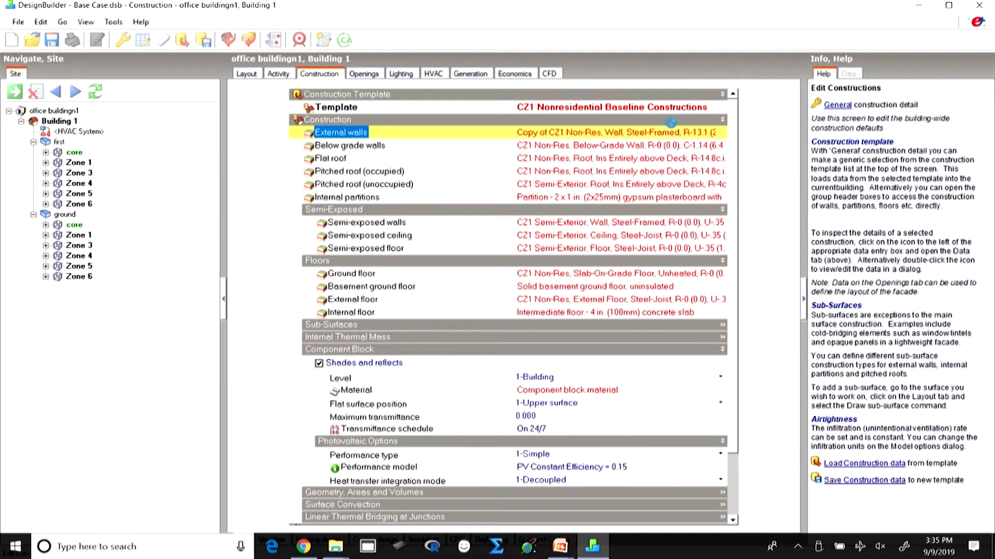
Step: Open the copied external wall construction for editing and rename it ECBC Wall
left_click(556, 136)
left_click(721, 133)
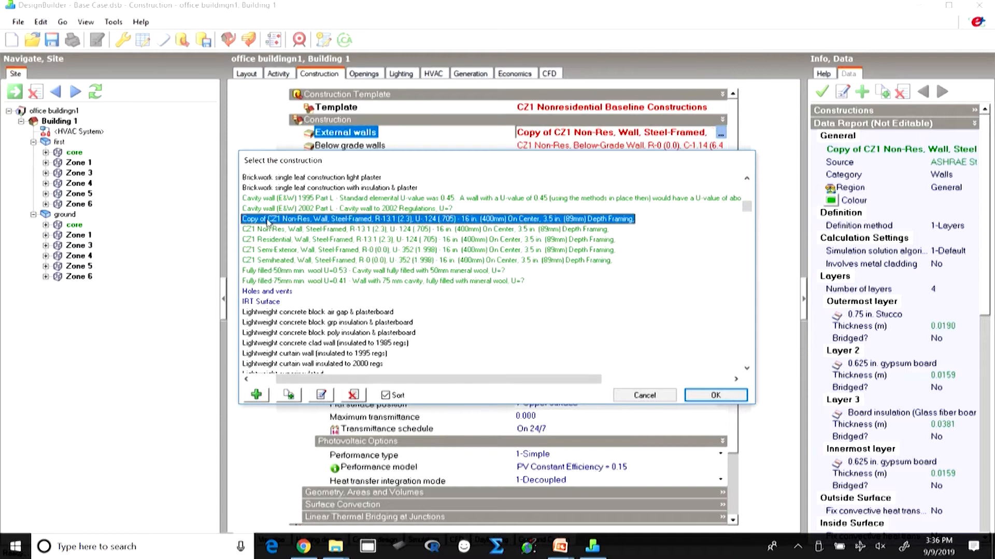
left_click(321, 395)
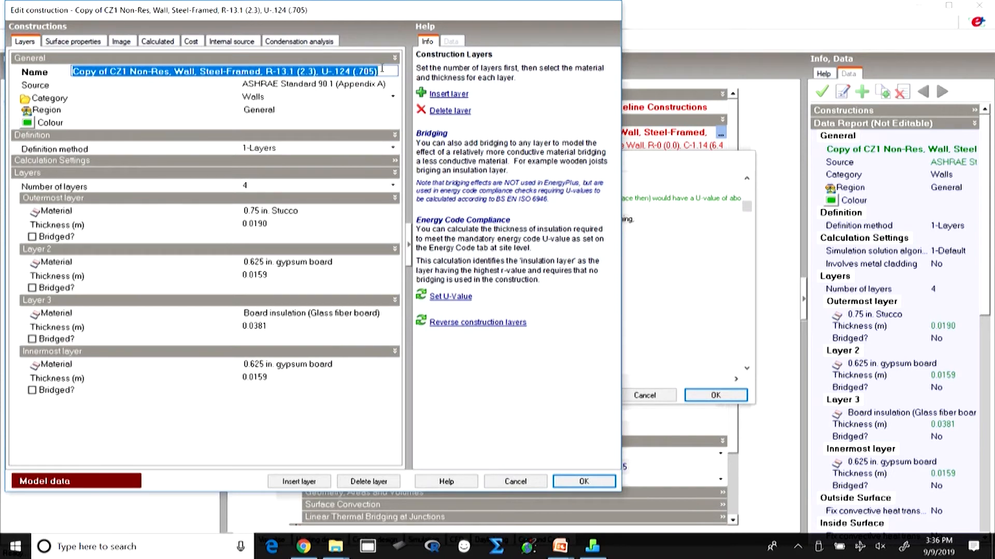
type("ECBC Wall")
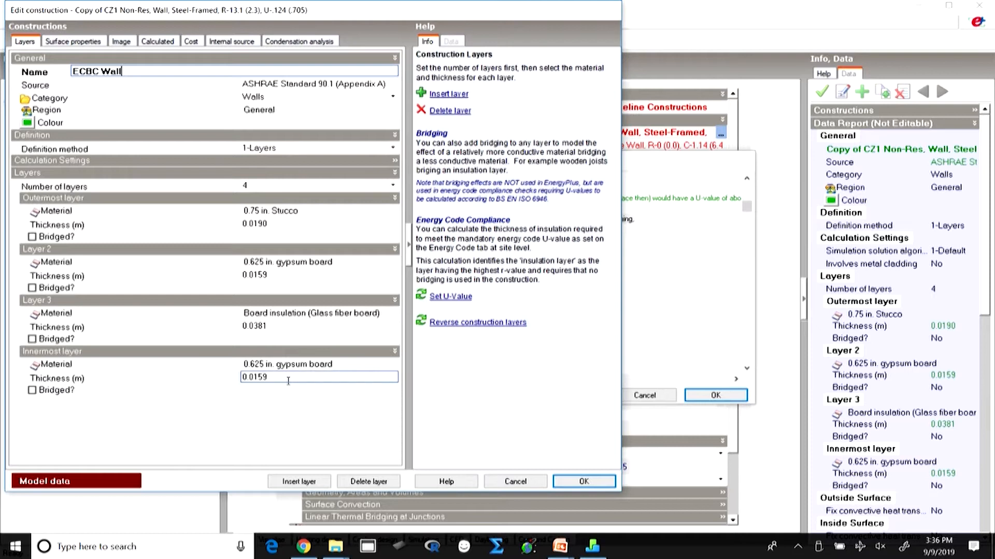
Step: Expand the wall's calculation settings and choose 1-Layers as the definition method
left_click(298, 150)
left_click(298, 150)
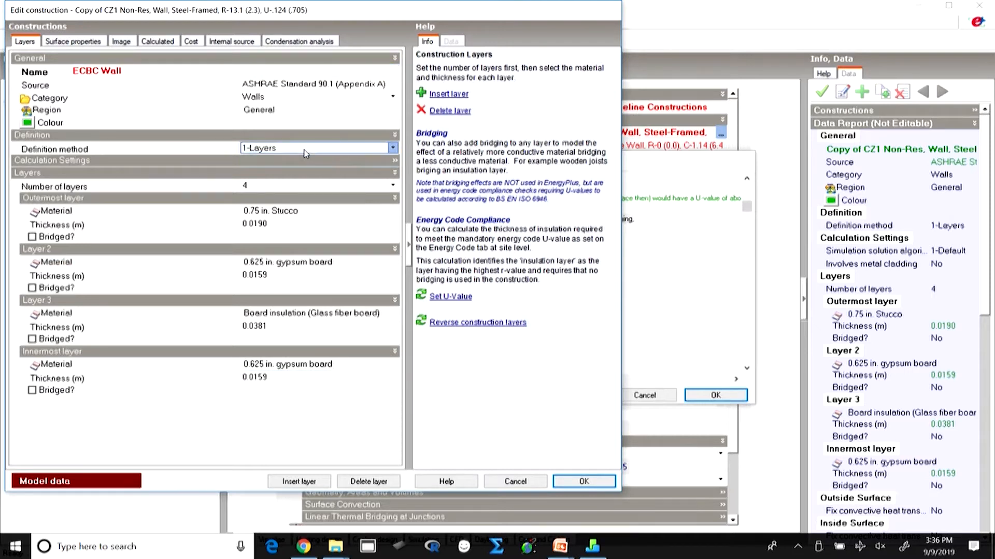
left_click(147, 161)
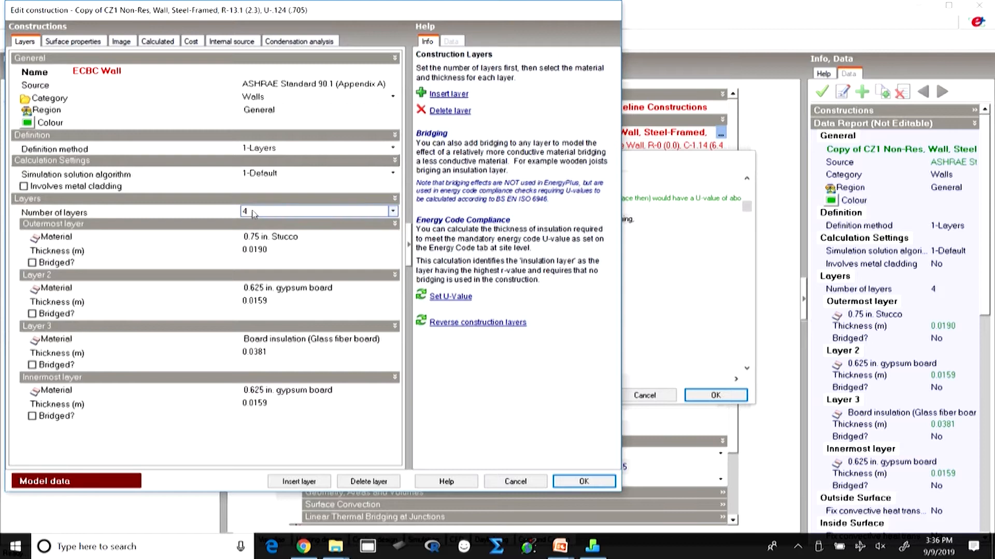
left_click(393, 148)
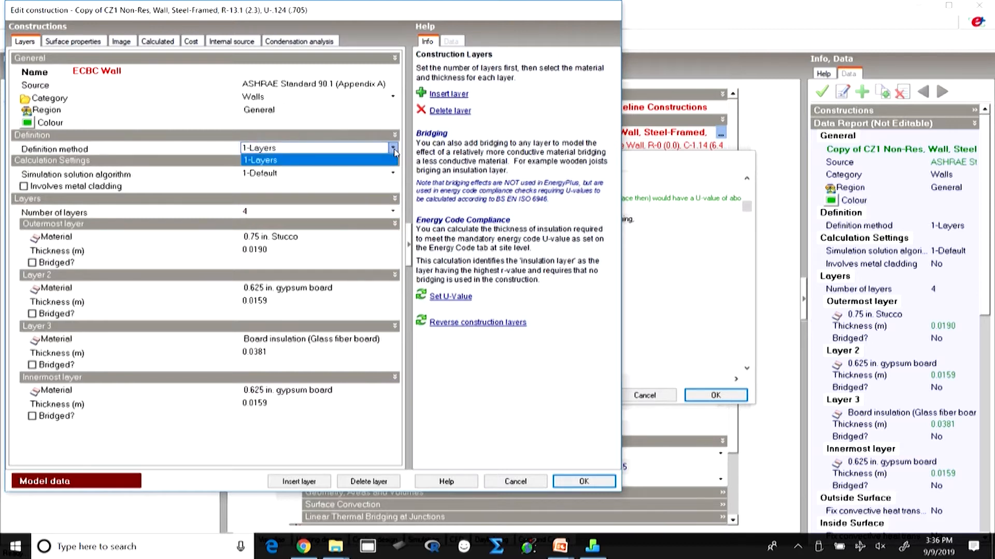
left_click(384, 159)
Step: Set the ECBC Wall's U-value to 0.44 W/m2-K, accept the insulation layer update and check the calculated values
left_click(450, 296)
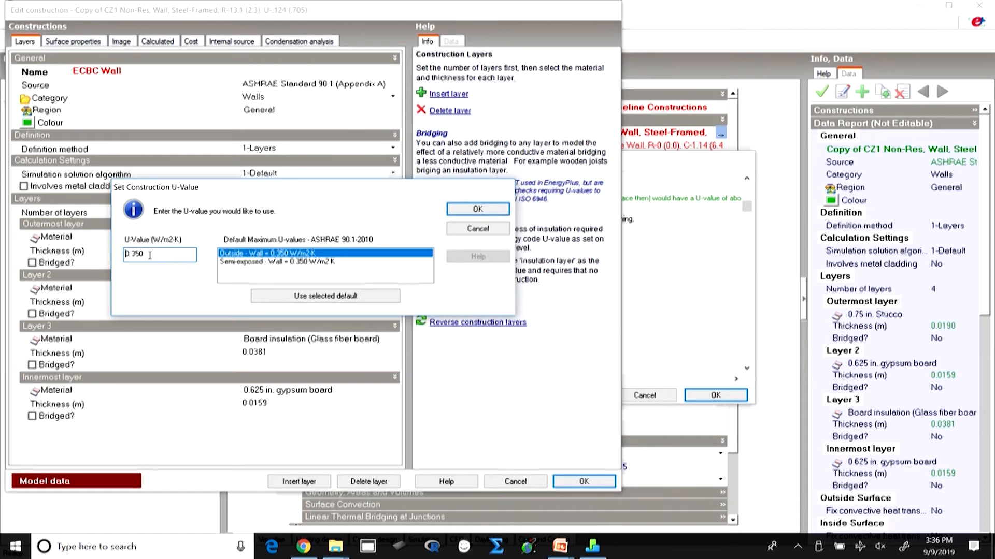
left_click_drag(149, 255, 106, 252)
type("0")
left_click(477, 210)
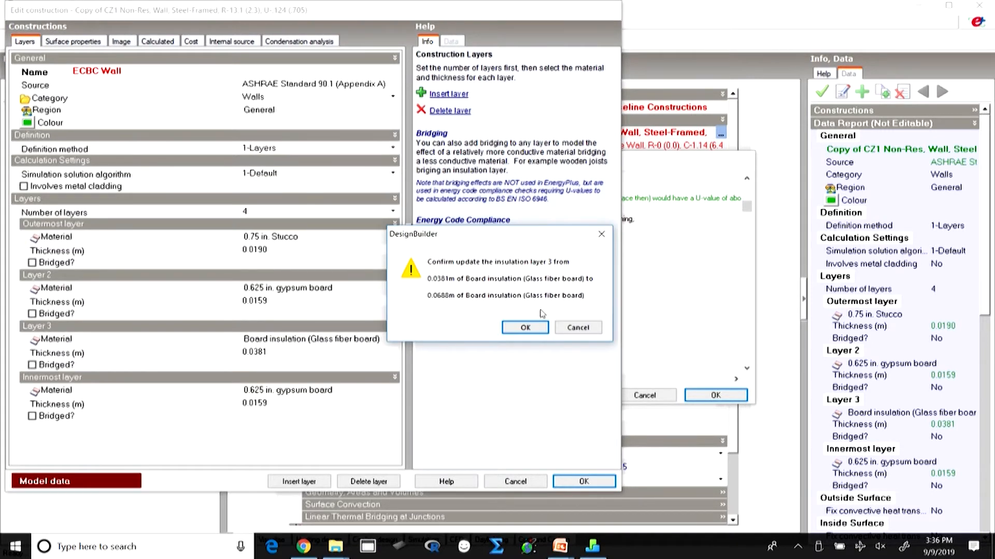
left_click(525, 328)
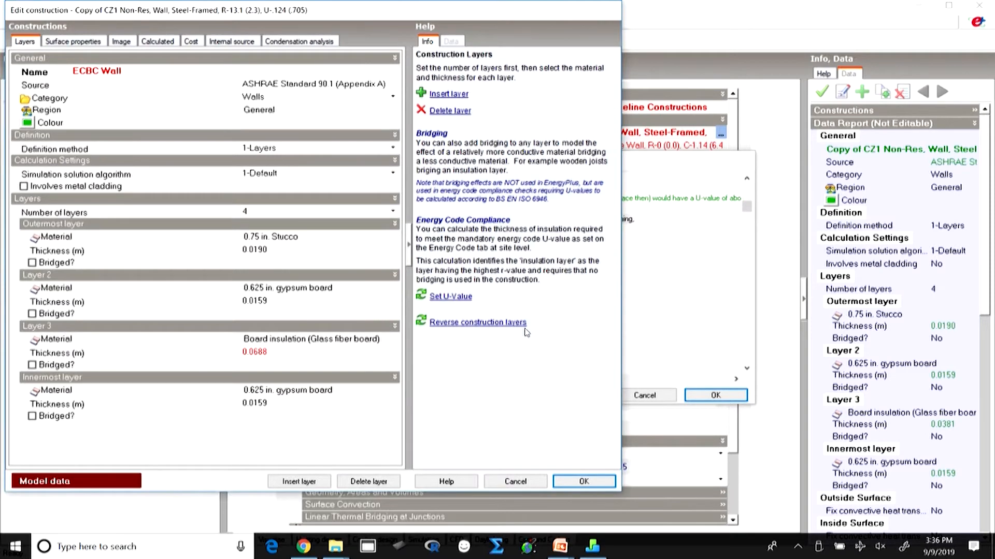
left_click(151, 44)
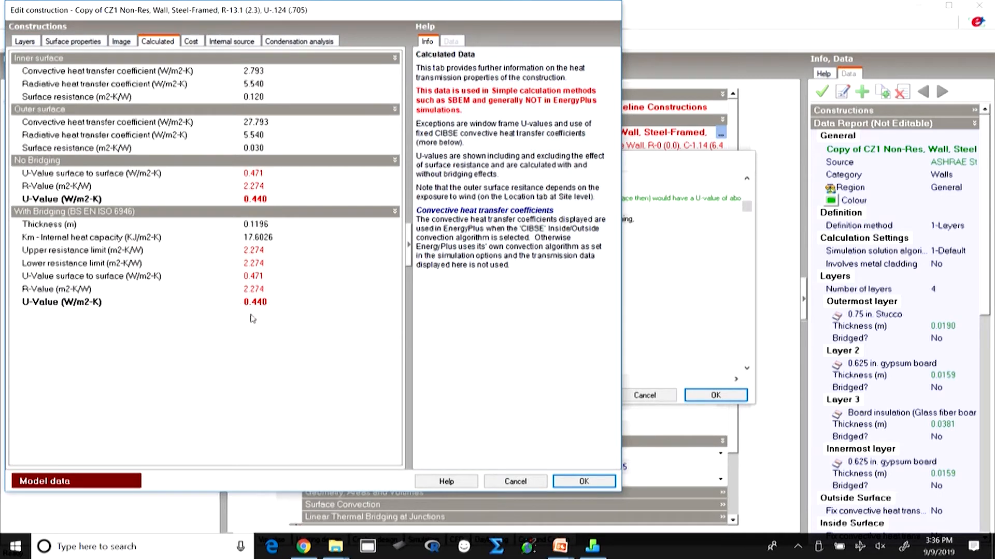
Step: Set the ECBC Wall's number of layers to 3 and check its calculated U-value
left_click(34, 42)
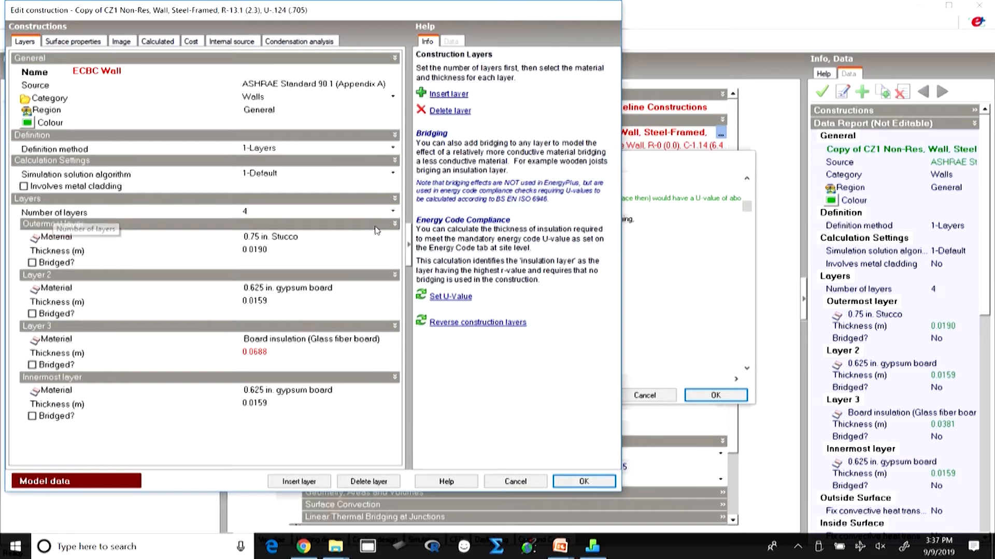
left_click(393, 213)
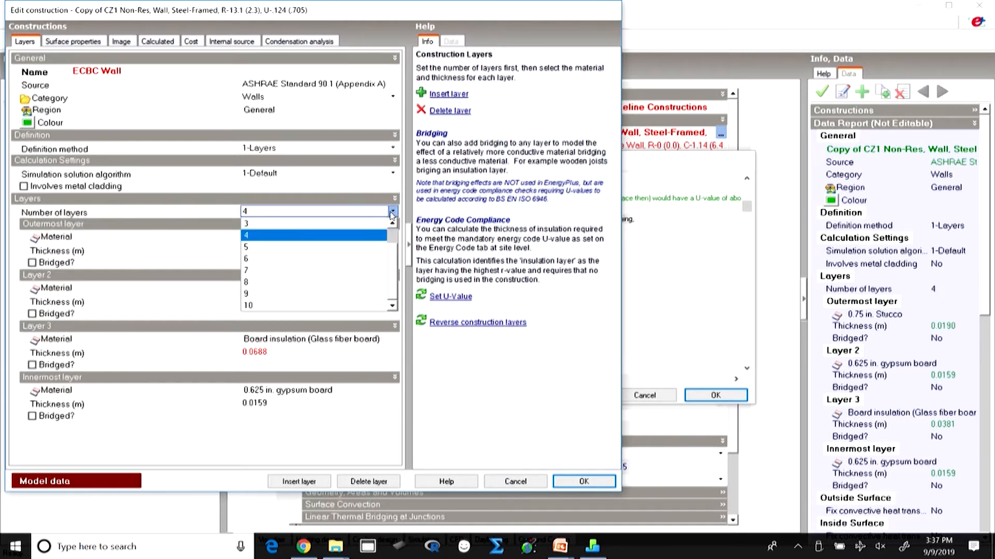
left_click(273, 248)
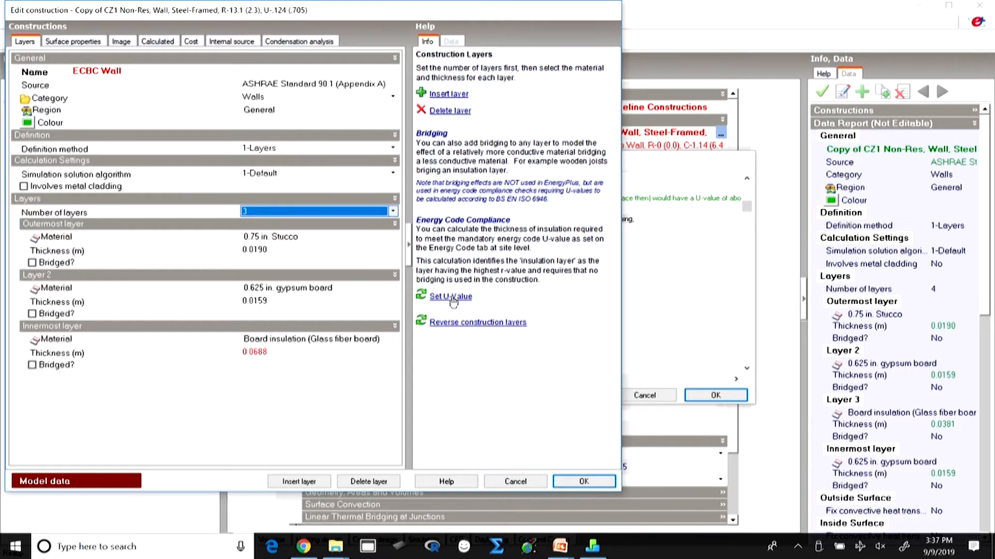
left_click(157, 42)
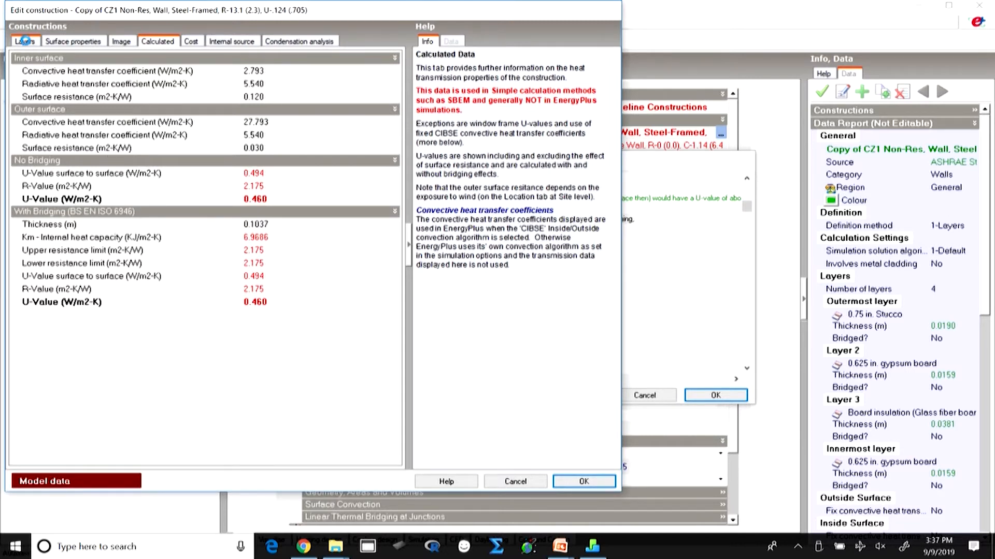
Step: Assign AAC Block from the brick and blockwork materials to the ECBC Wall's outermost layer
left_click(26, 43)
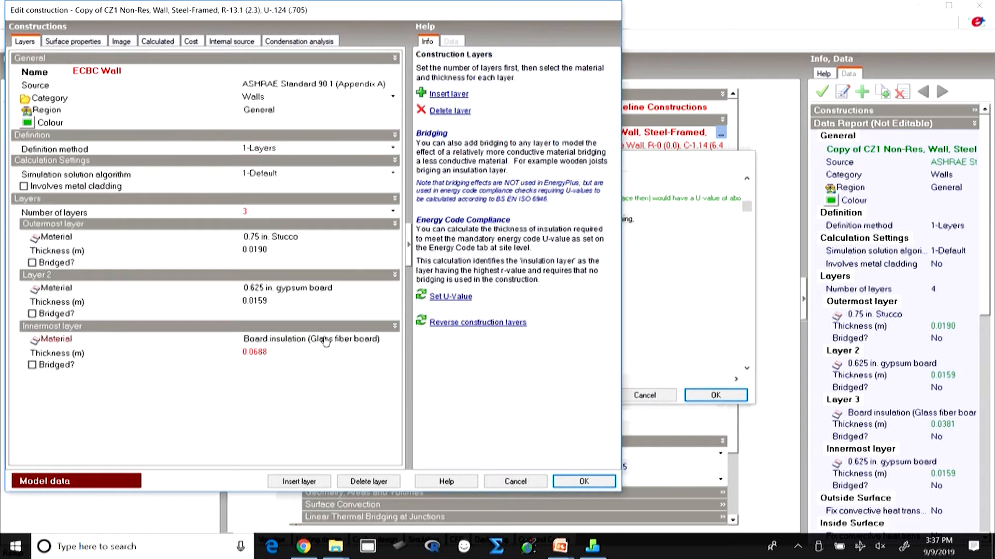
left_click(306, 242)
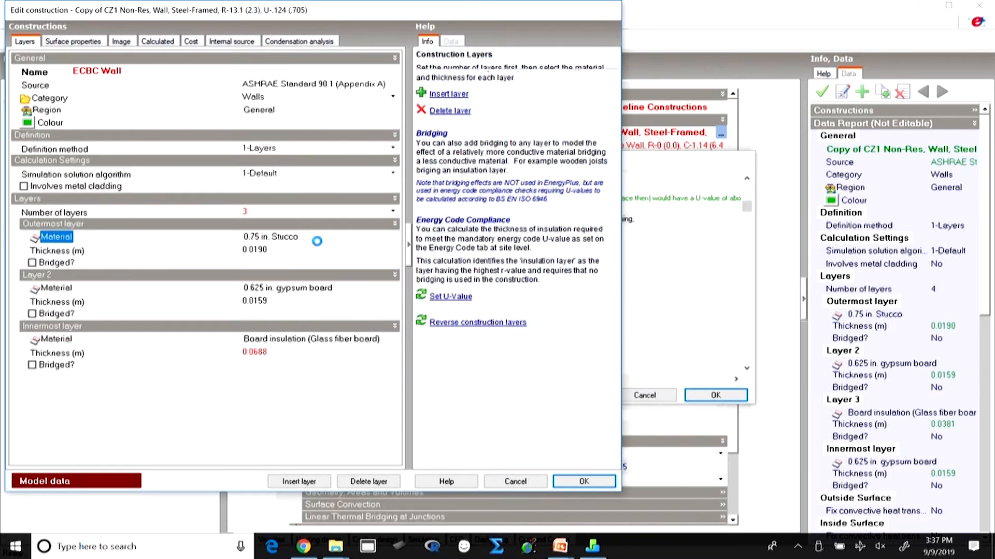
left_click(395, 241)
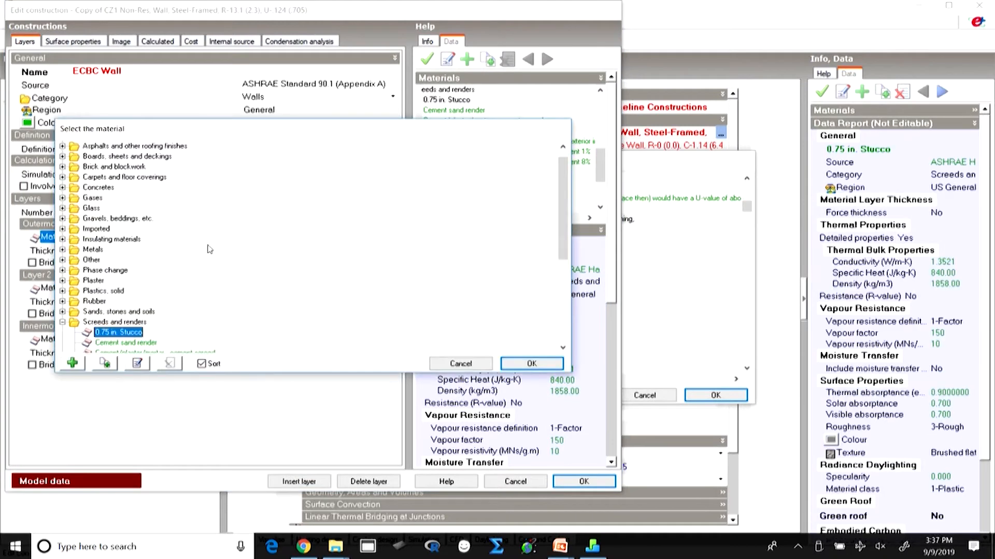
left_click(62, 322)
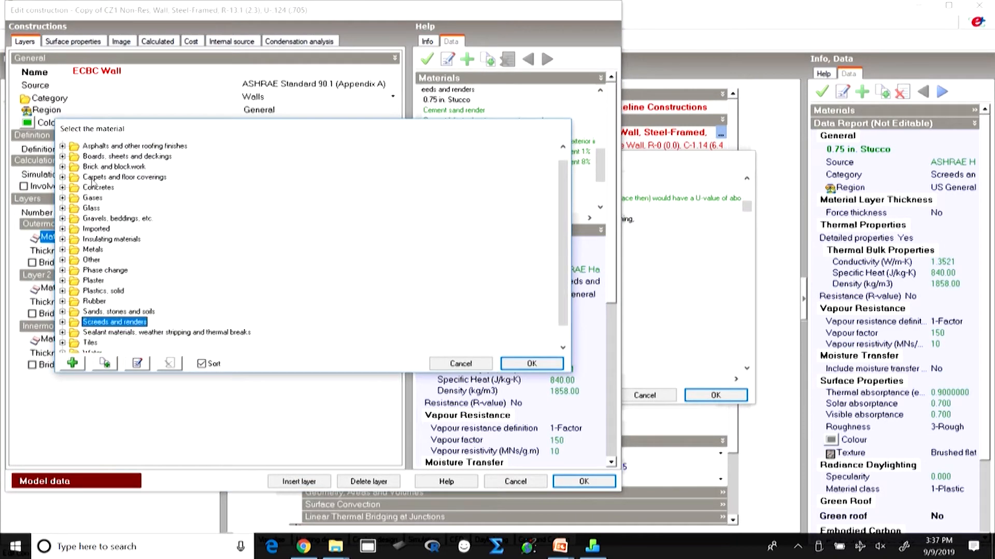
left_click(62, 177)
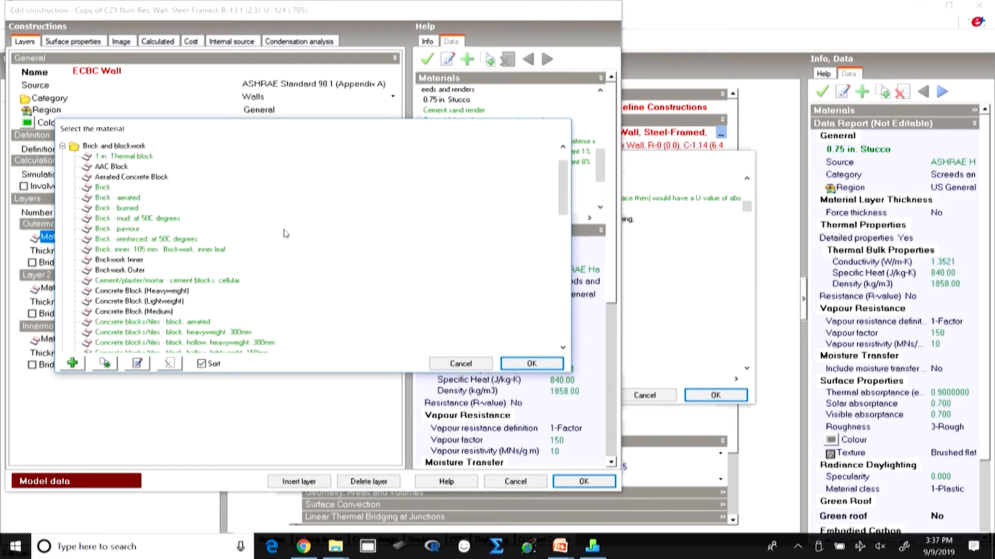
left_click(119, 168)
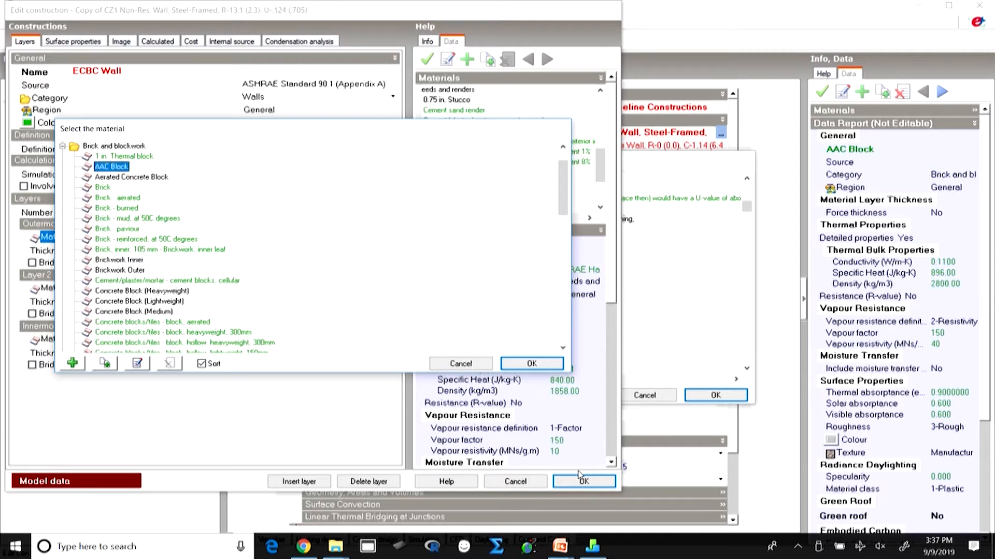
left_click(532, 364)
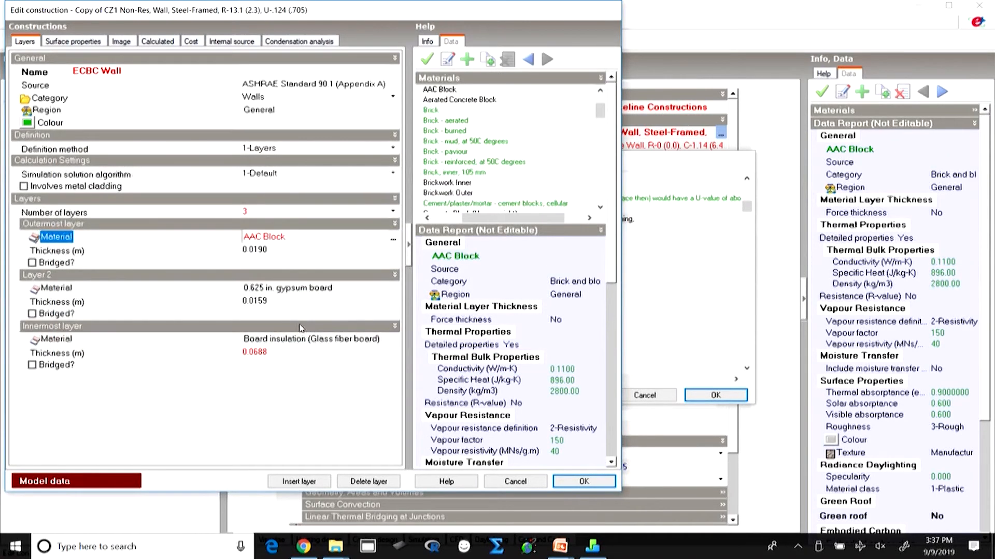
Step: Assign Board insulation (Glass fiber board) from the insulating materials to layer 2 of the ECBC Wall
left_click(375, 294)
left_click(393, 288)
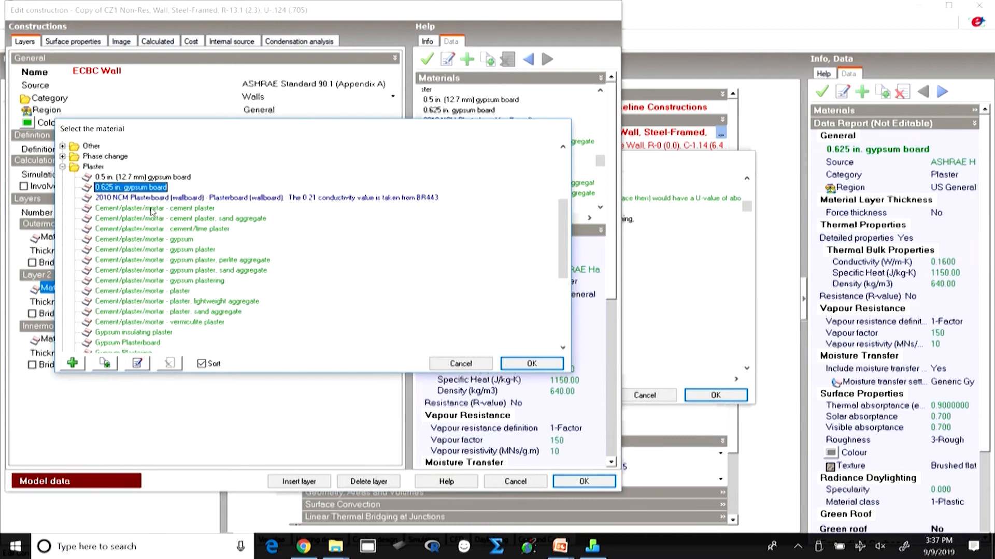
left_click(64, 168)
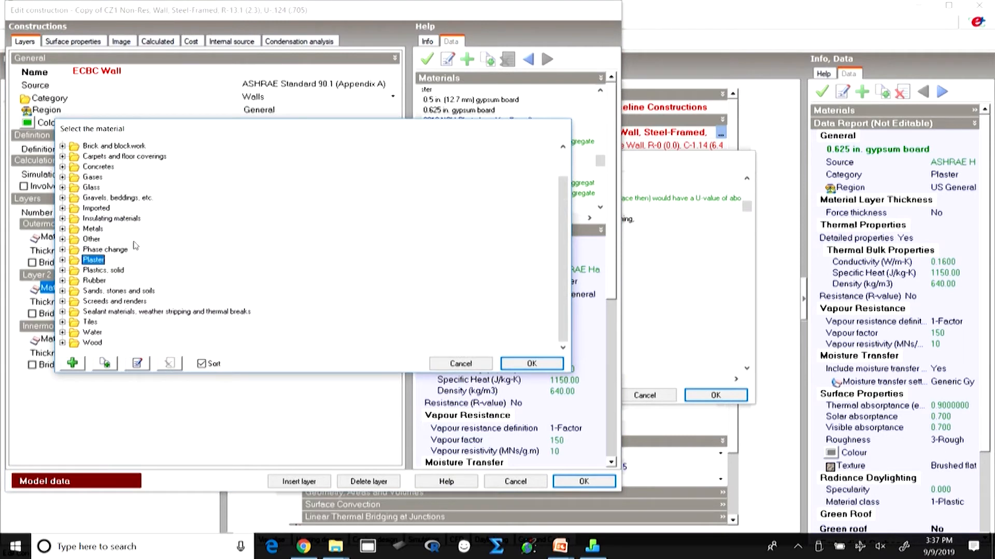
left_click(62, 219)
scroll(289, 275, "down", 1)
scroll(233, 269, "up", 2)
scroll(180, 264, "down", 4)
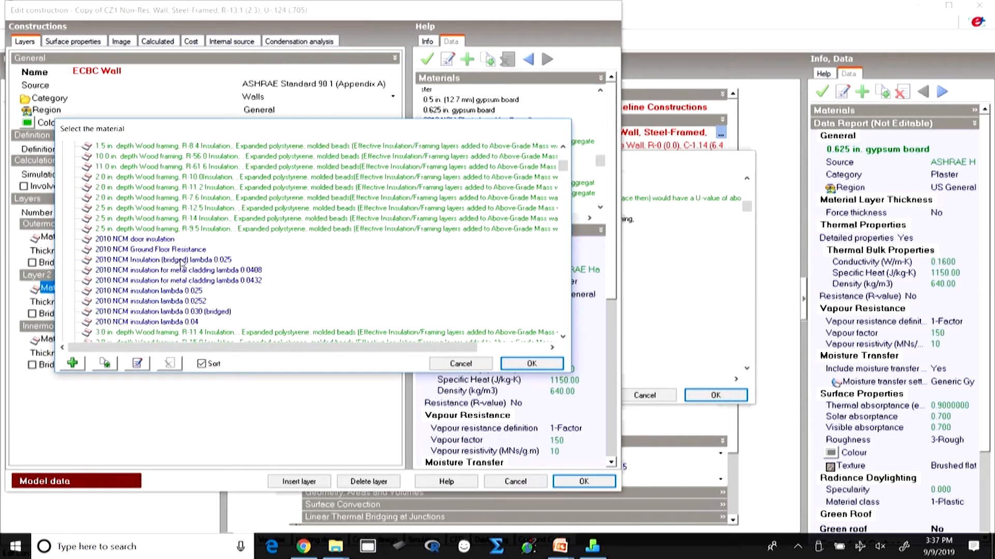
scroll(180, 262, "down", 8)
scroll(171, 250, "down", 8)
scroll(156, 247, "down", 4)
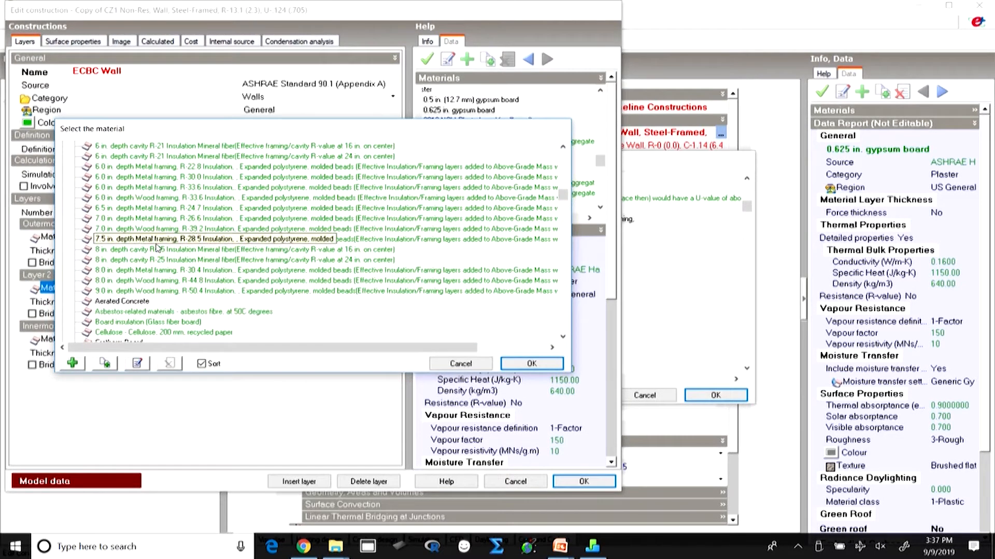
left_click(147, 322)
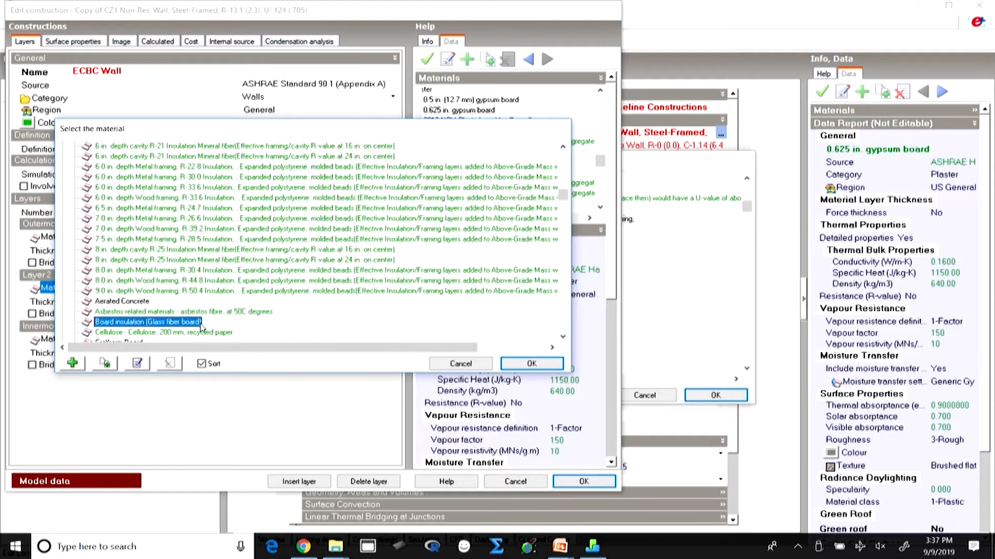
left_click(508, 368)
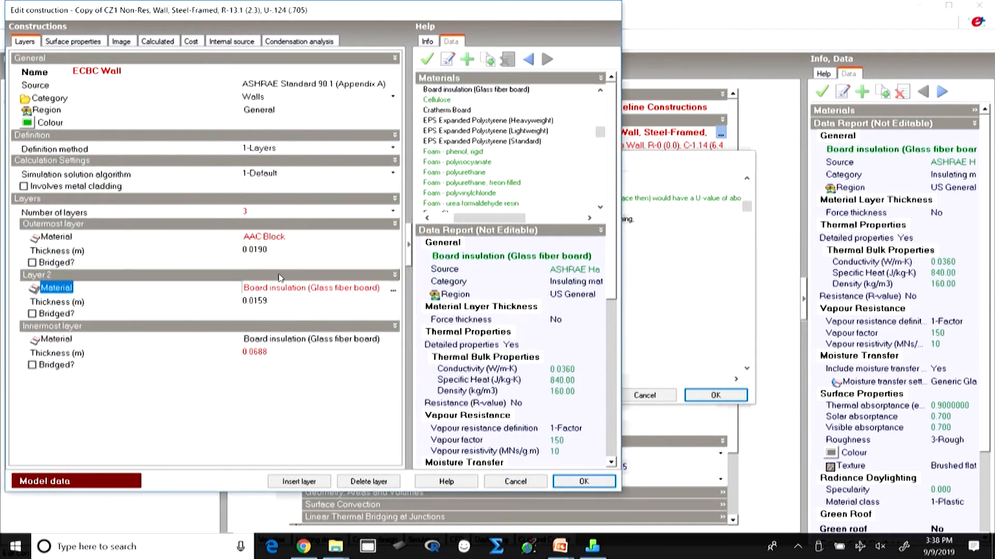
Step: Assign AAC Block from the brick and blockwork materials to the ECBC Wall's innermost layer
left_click(259, 339)
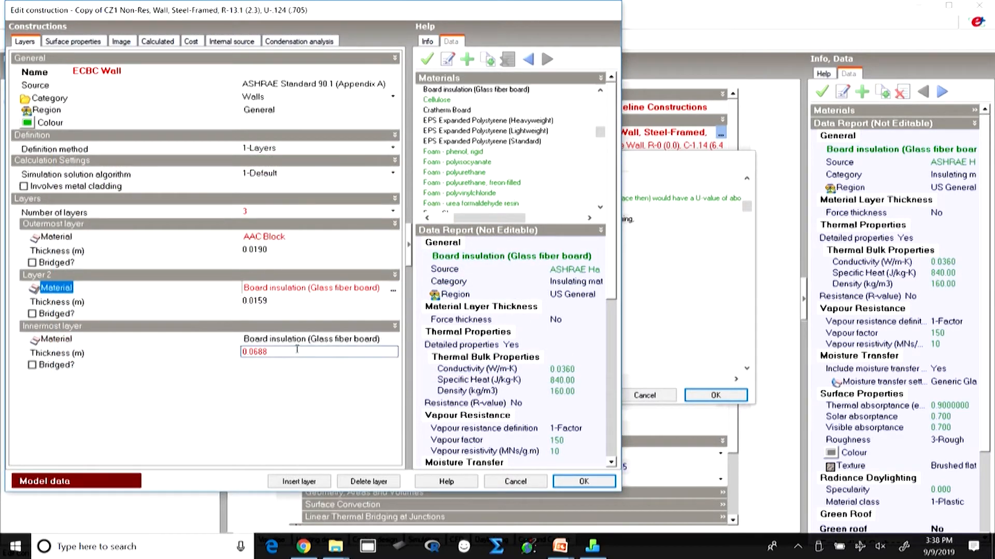
left_click(393, 339)
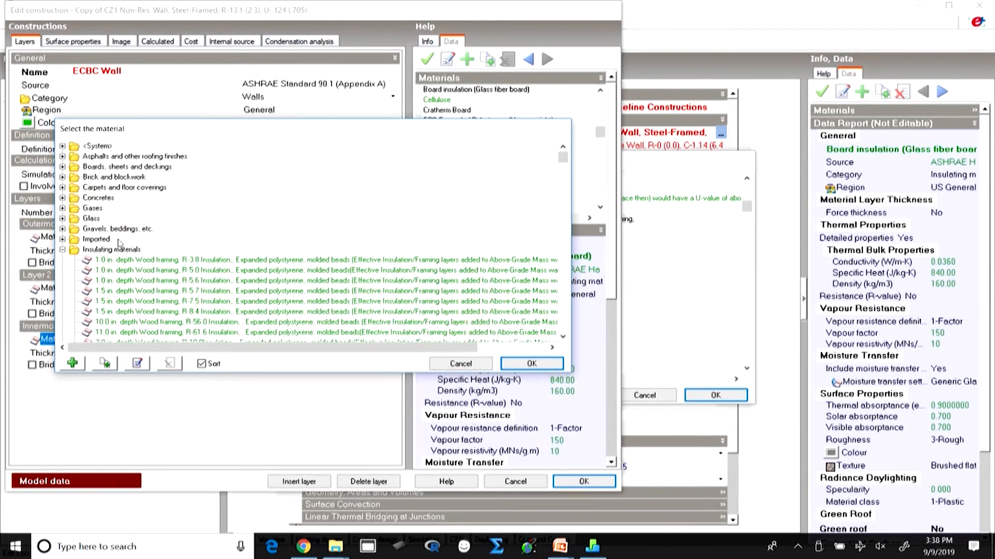
left_click(63, 250)
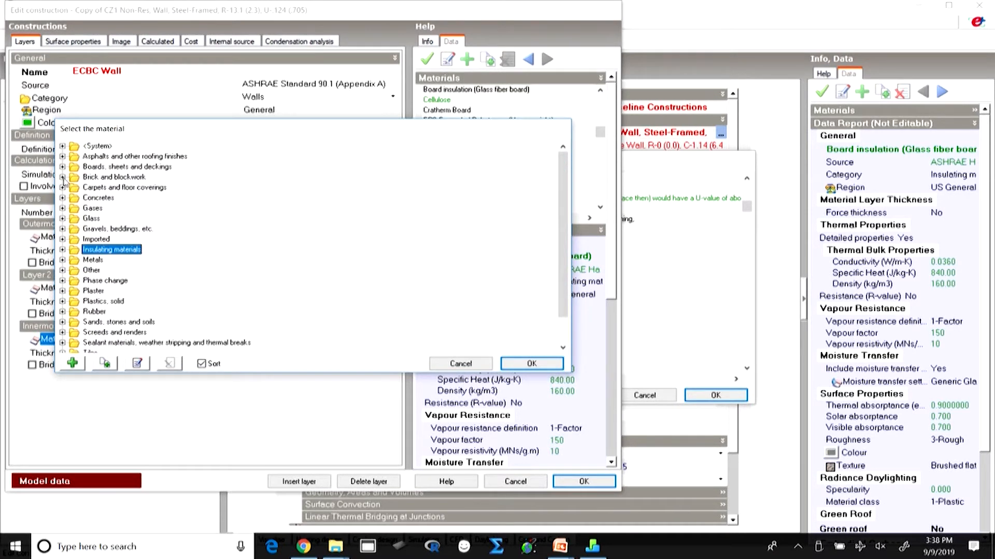
left_click(62, 177)
left_click(116, 167)
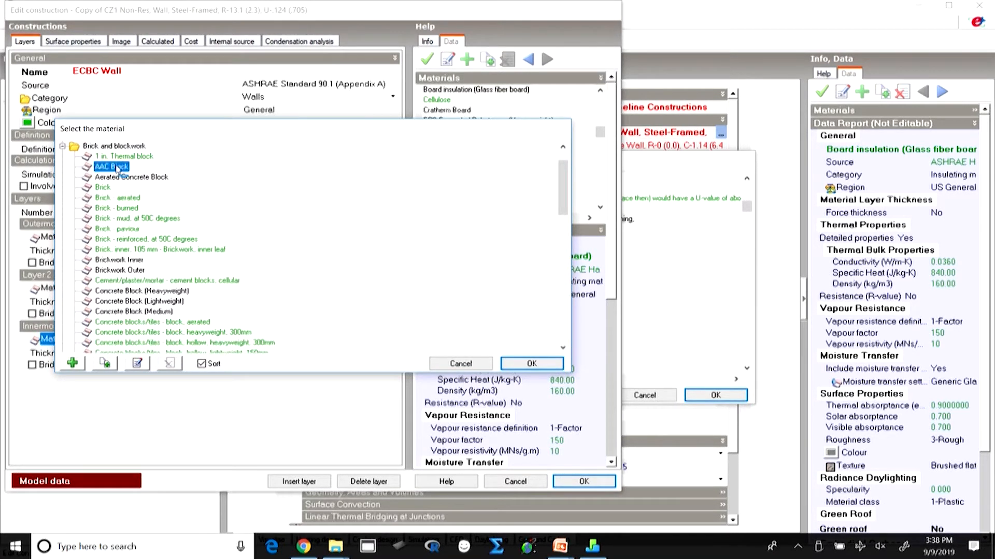
left_click(531, 364)
Step: Set the layer thicknesses to 0.15 m for the outermost layer, 0.001 m for layer 2 and 0.1 m for the innermost layer
left_click(287, 353)
left_click(259, 250)
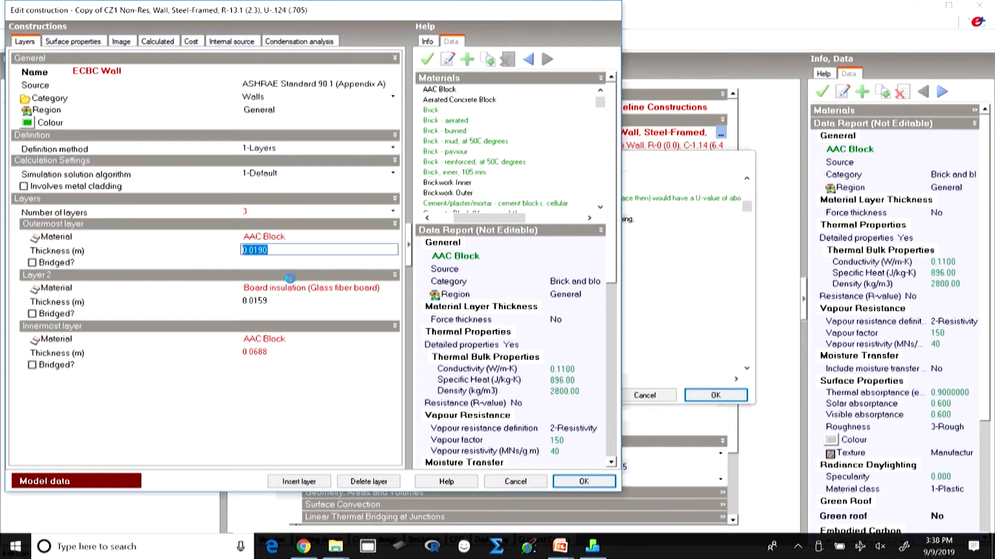
type("0")
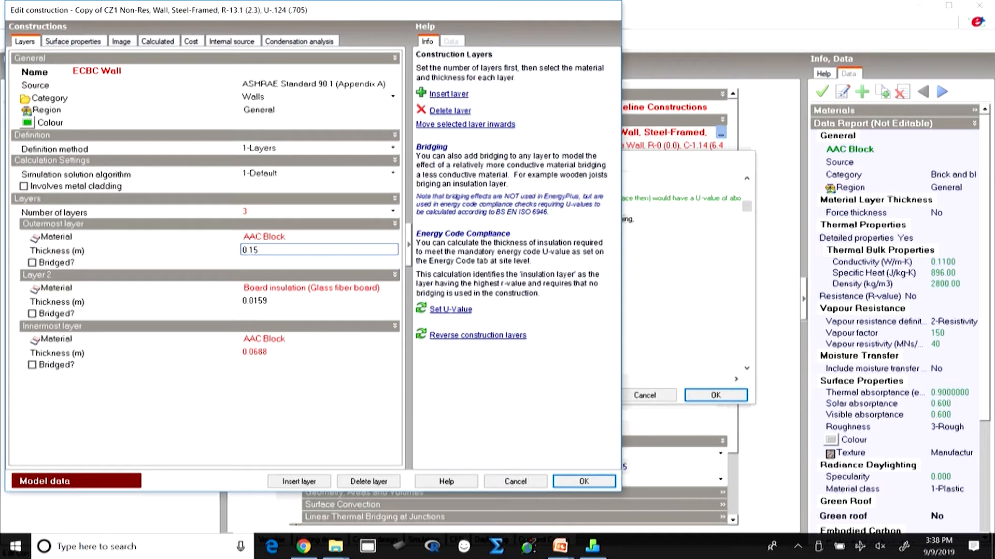
left_click(262, 301)
type("0.00")
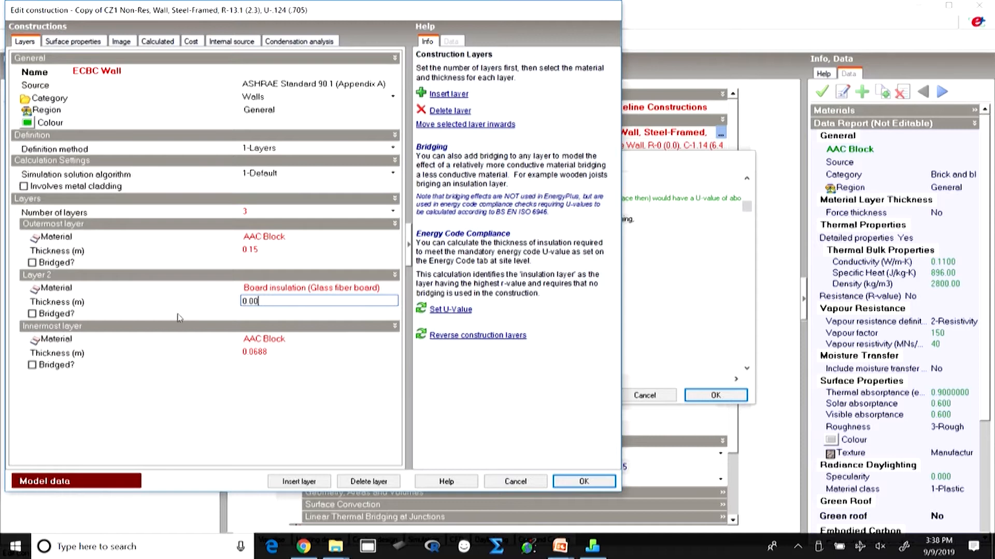
type("1")
left_click(279, 352)
double_click(283, 353)
type("0")
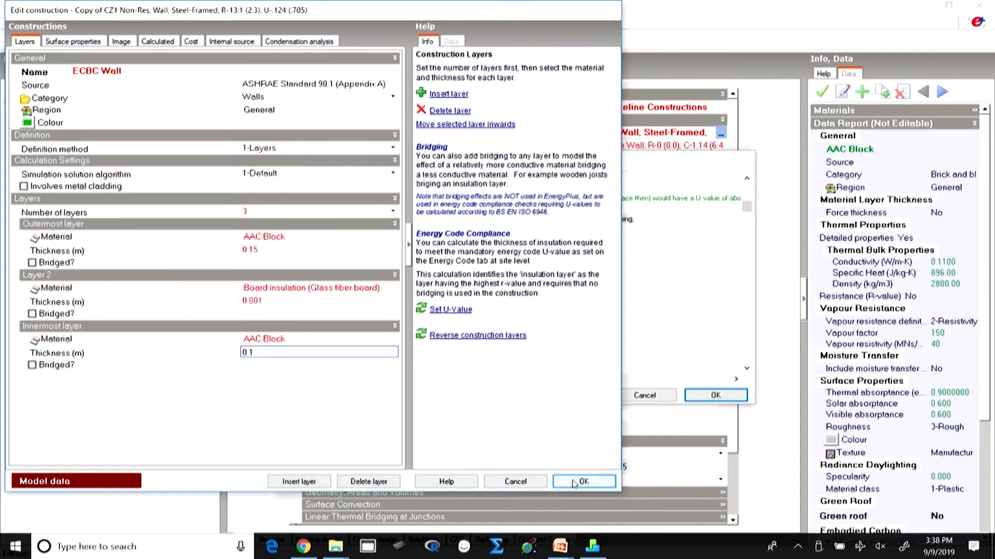
Step: Set the ECBC Wall's target U-value to 0.44 W/m2-K and accept reducing the board insulation to 0.0001 m
left_click(441, 309)
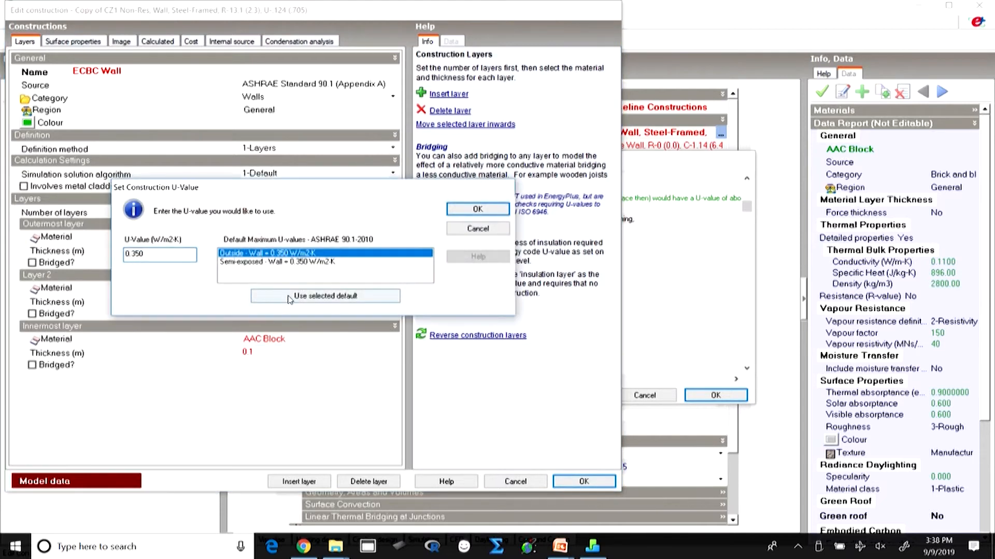
left_click_drag(152, 250, 92, 254)
type("0")
left_click(466, 214)
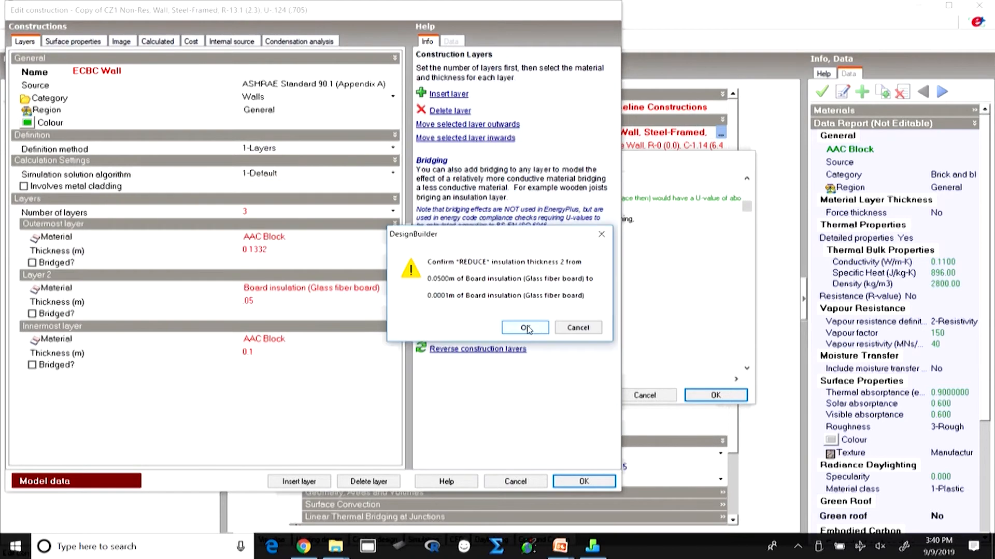
left_click(575, 317)
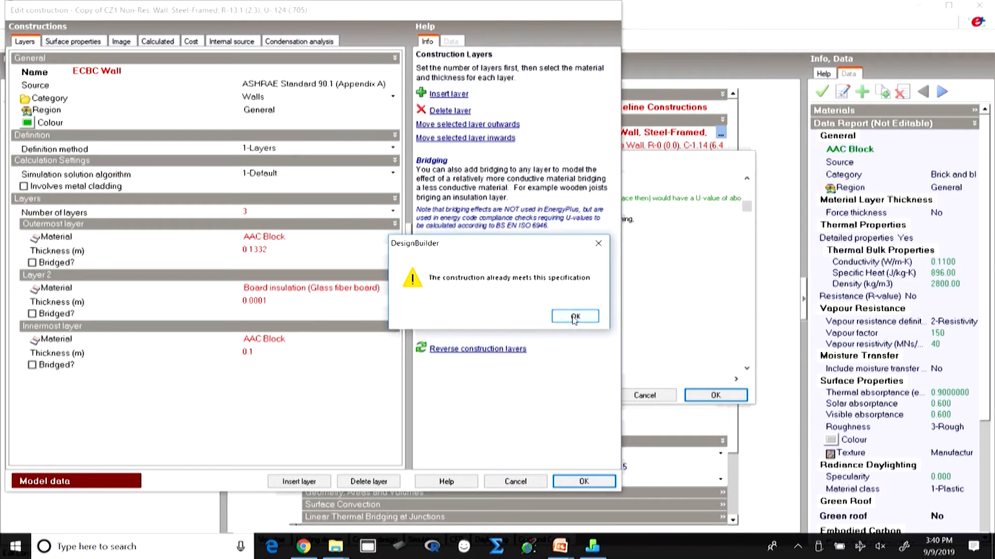
Step: Check the ECBC Wall's calculated U-value, then save the construction and assign it to the building's external walls
left_click(156, 41)
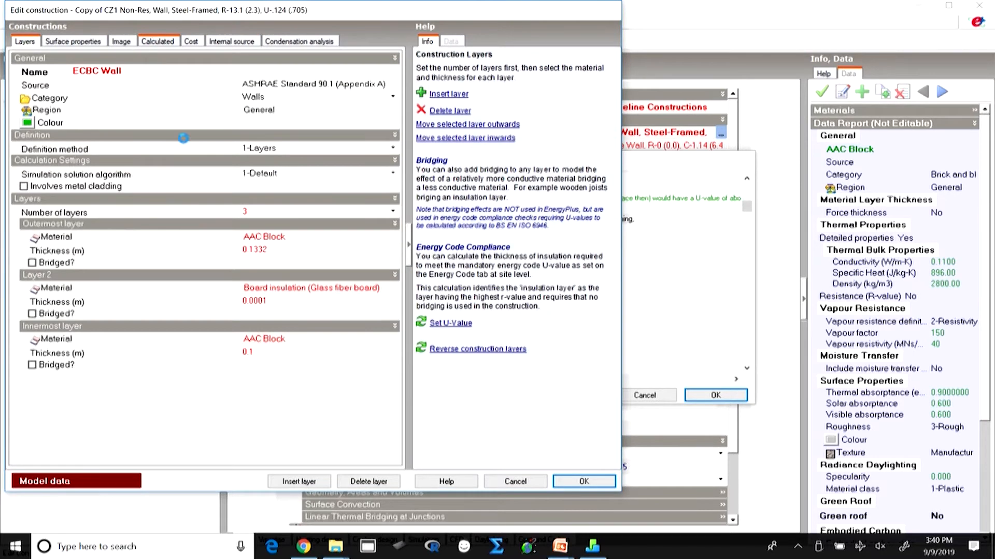
left_click(29, 41)
left_click(246, 301)
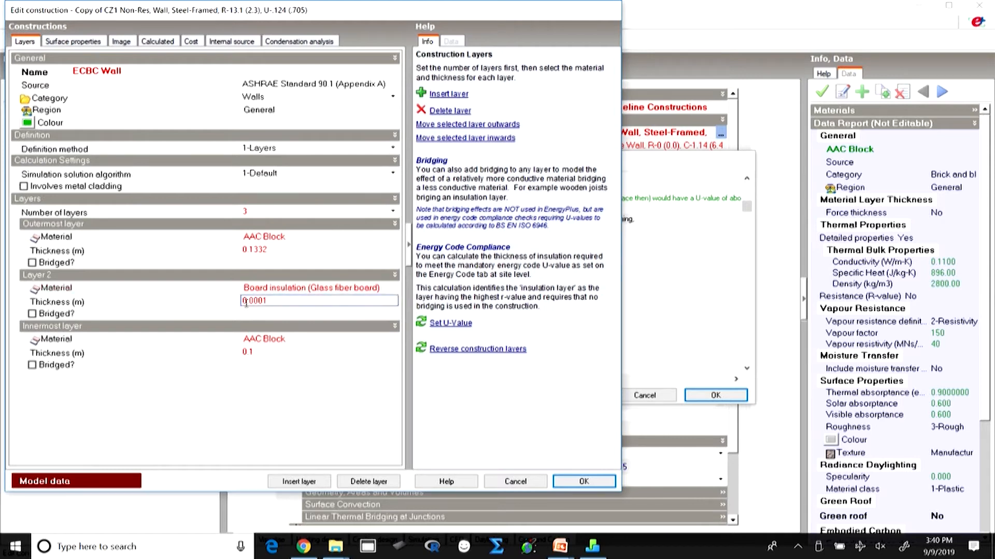
left_click(157, 41)
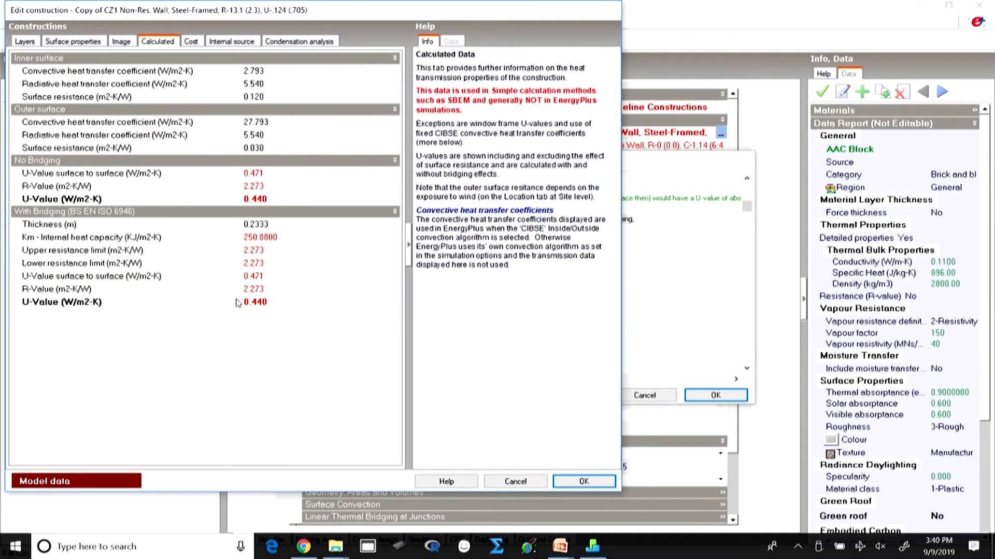
left_click(583, 482)
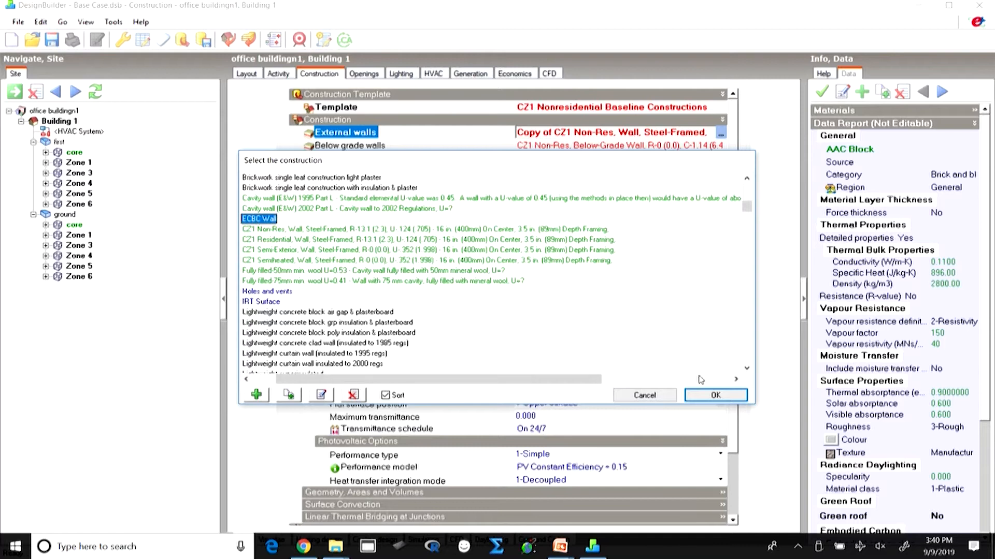
left_click(725, 397)
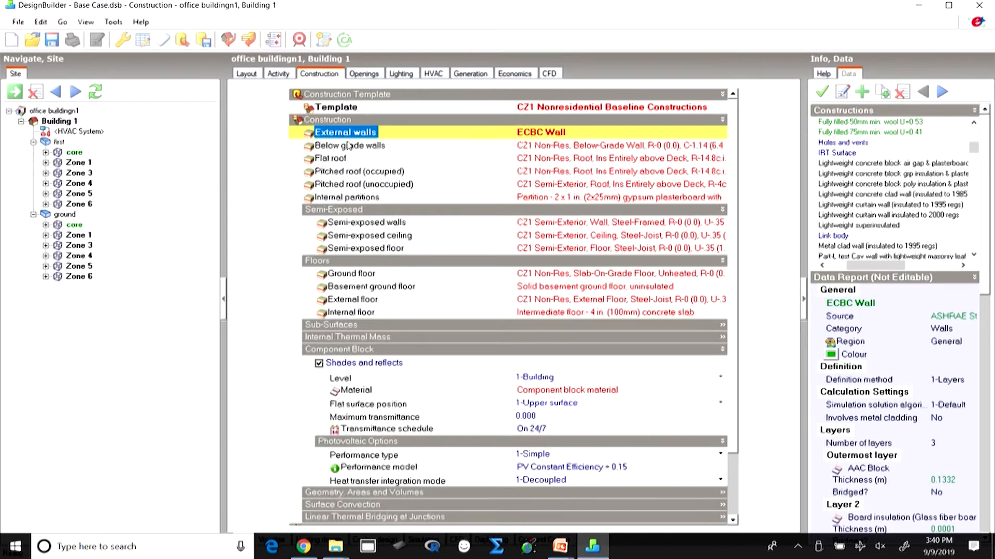
Step: Review the constructions assigned to the internal partitions and the flat roof
left_click(343, 198)
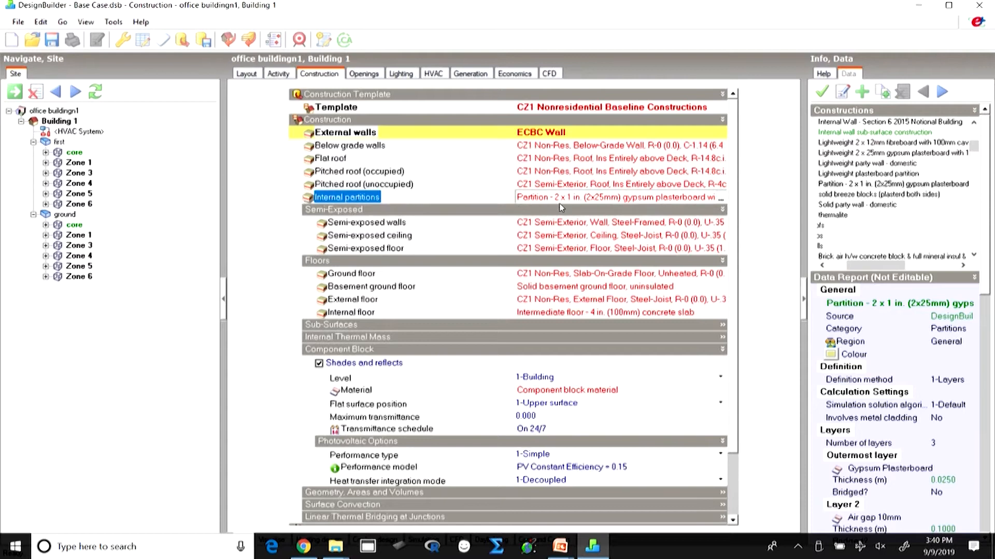
left_click(331, 159)
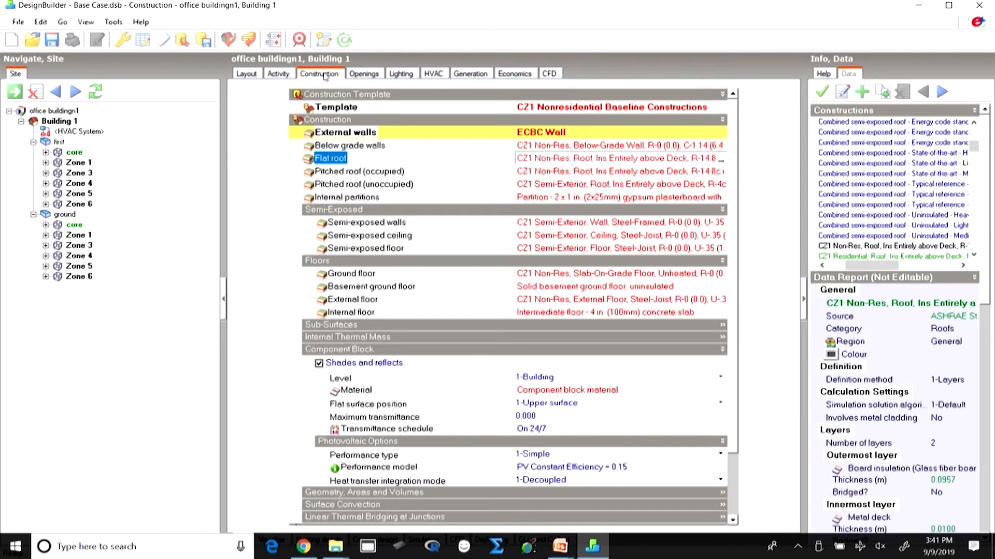
left_click(332, 134)
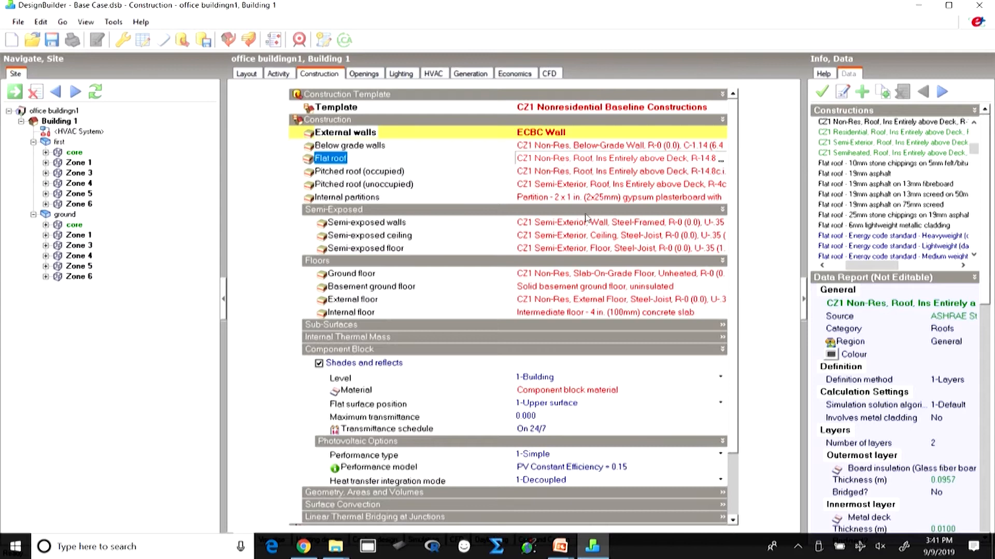
Step: View the ground floor's available constructions and close the list without choosing another one
scroll(552, 241, "down", 2)
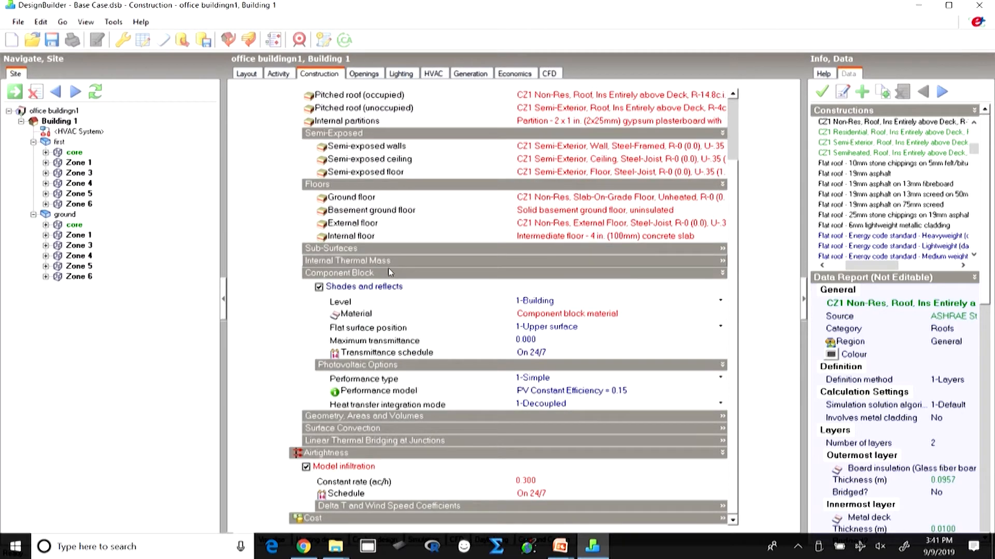
left_click(360, 197)
left_click(721, 199)
left_click_drag(384, 385, 304, 388)
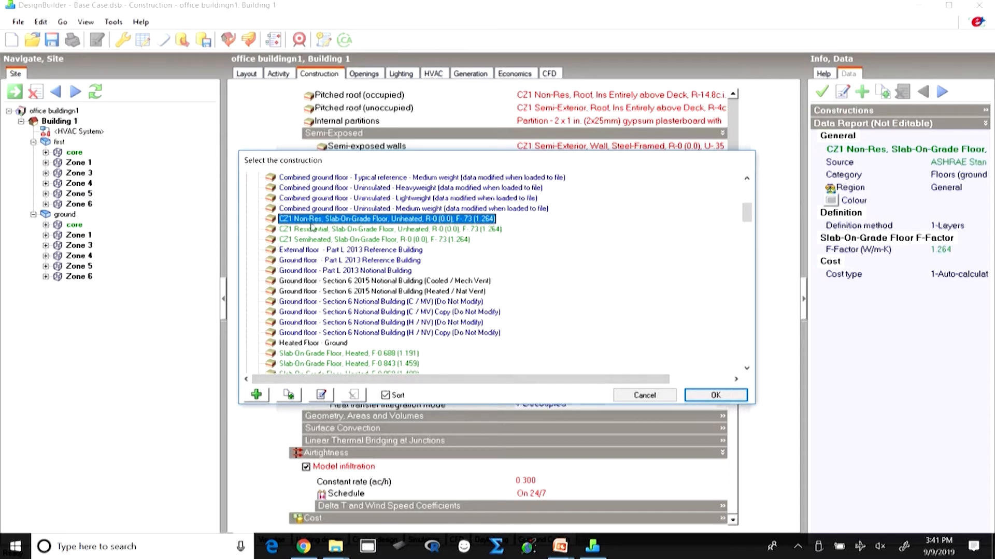
left_click(666, 395)
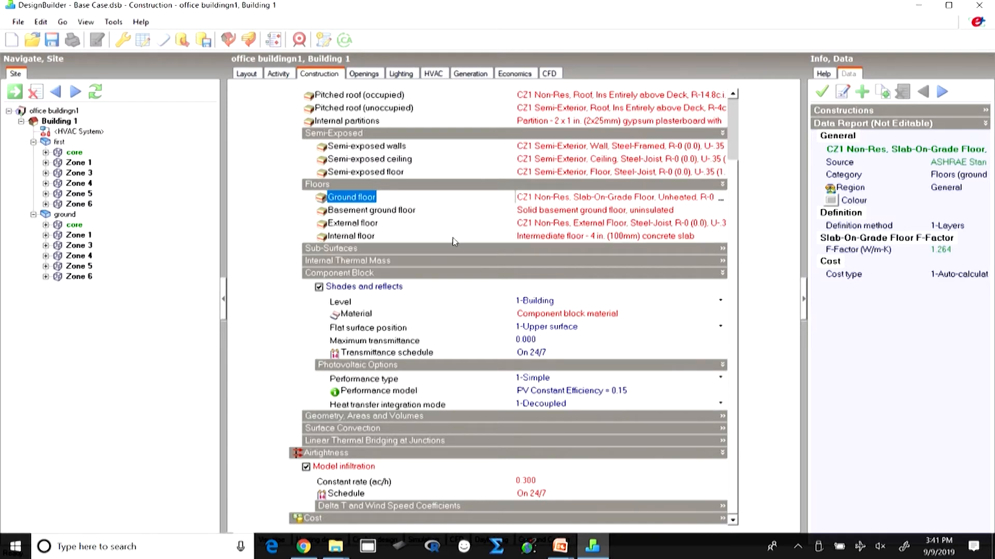
Step: Review the flat roof's assigned construction and the remaining construction settings of Building 1
scroll(432, 238, "up", 1)
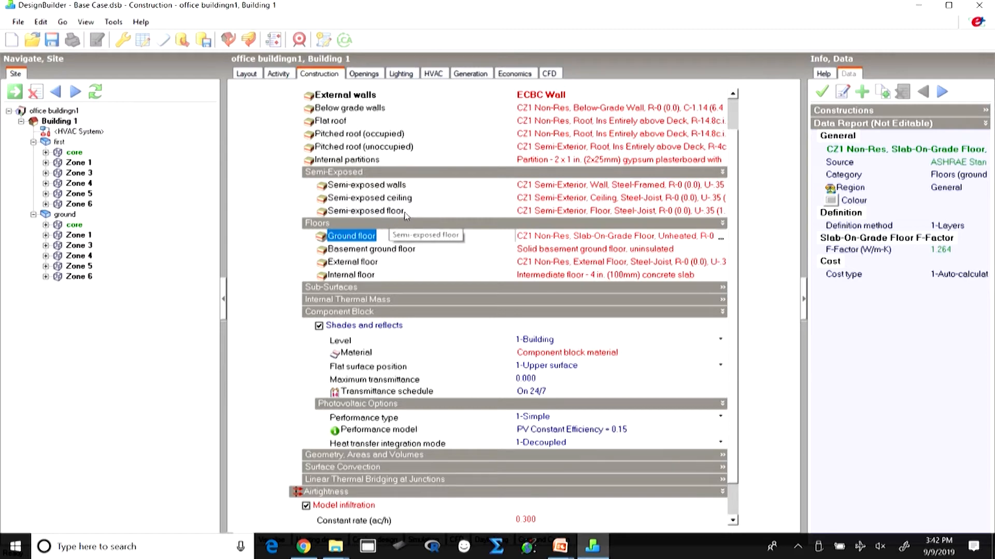
scroll(446, 269, "up", 1)
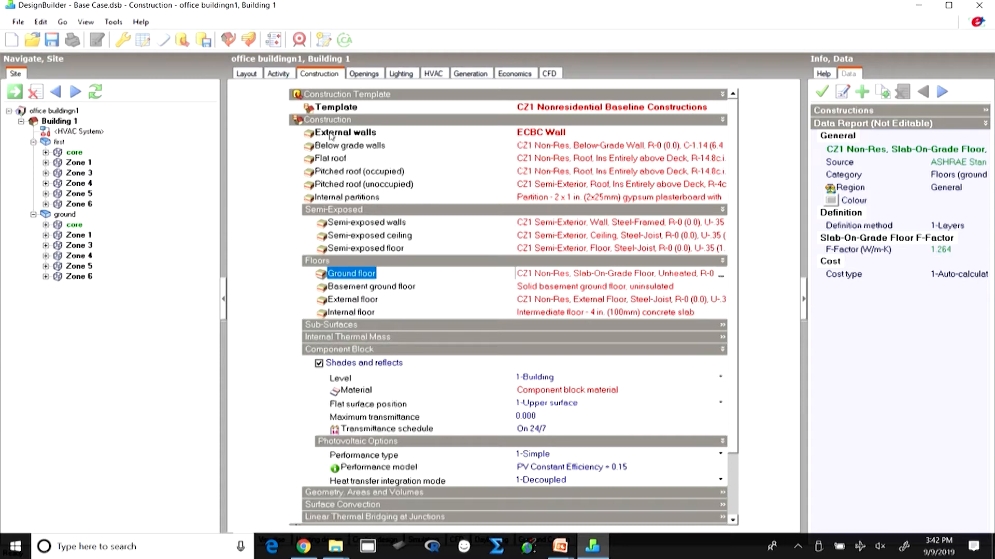
left_click(340, 159)
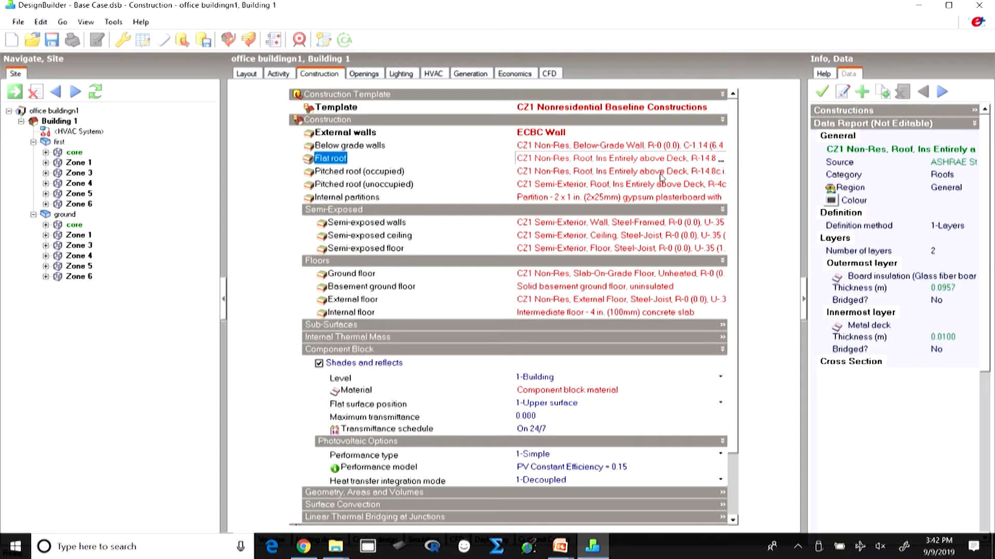
scroll(444, 236, "down", 2)
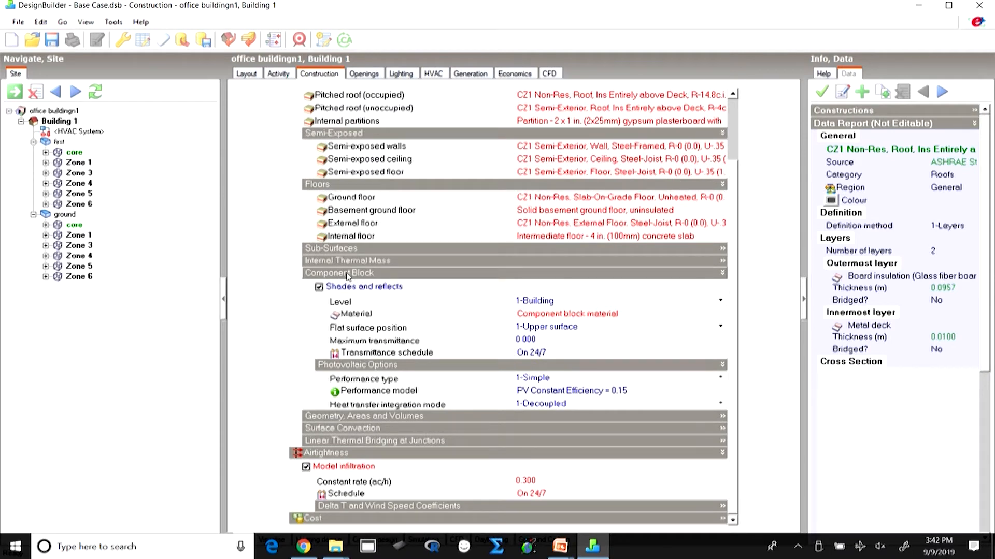
Step: Add a second building to the office buildingn1 site with the ASHRAE 90.1 model type and the Proposed building type
left_click(246, 74)
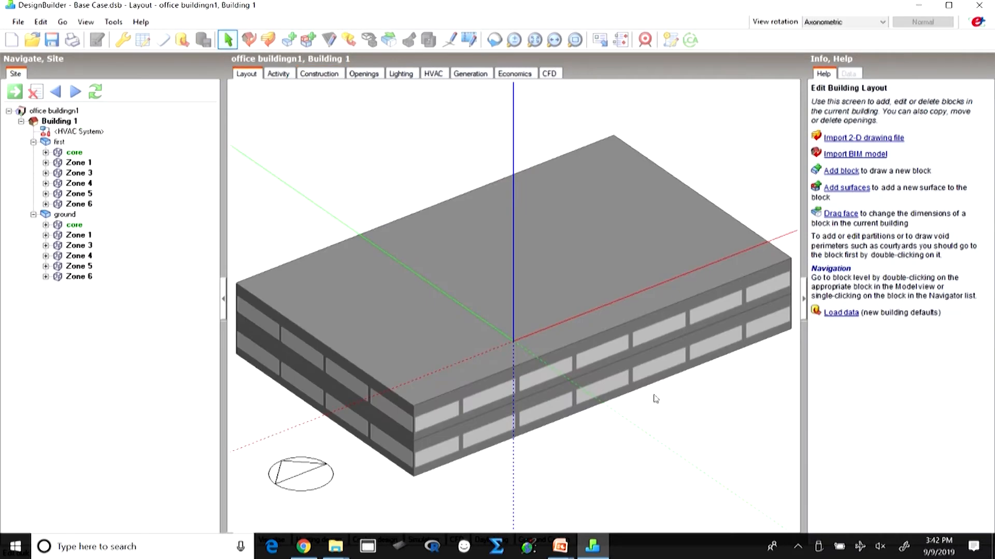
scroll(582, 346, "down", 3)
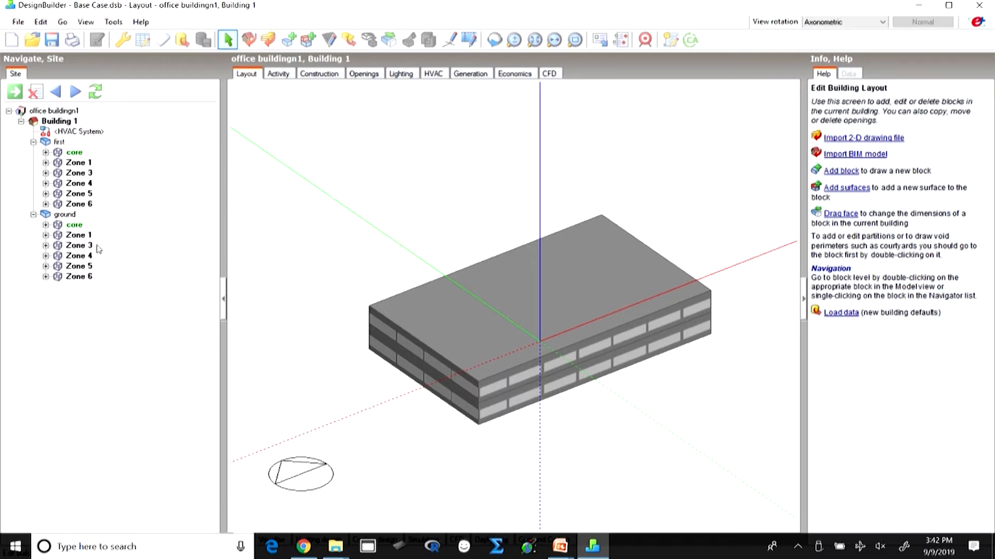
left_click(62, 111)
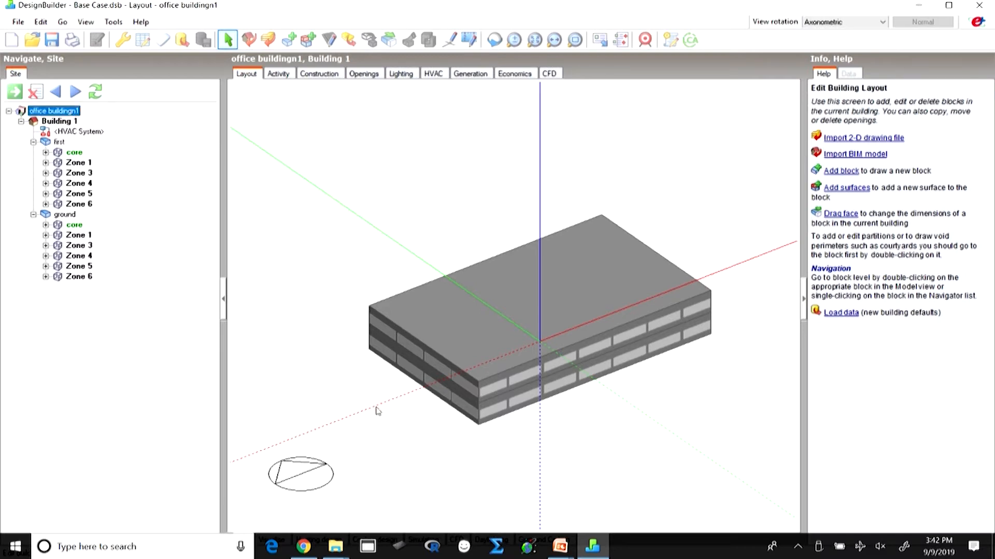
scroll(480, 363, "down", 2)
scroll(480, 362, "down", 1)
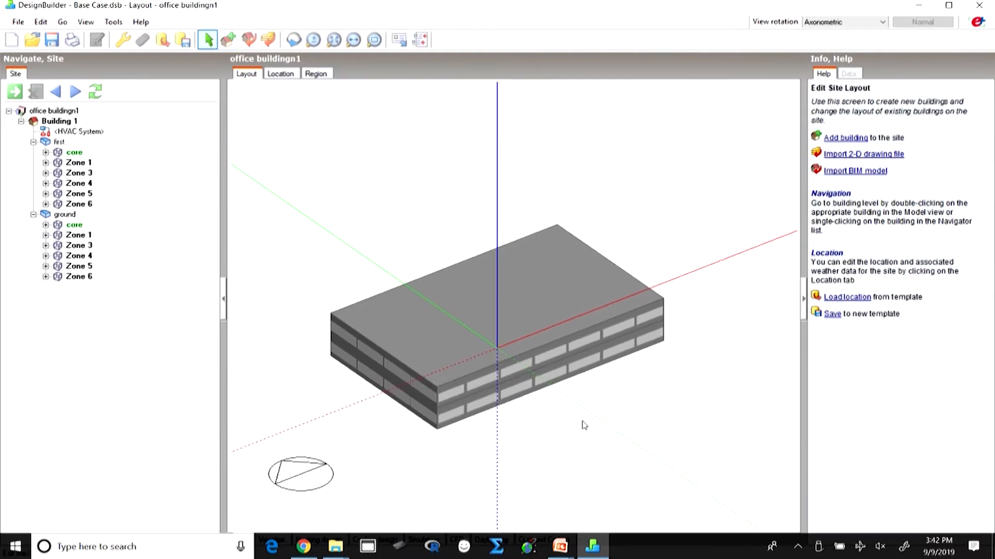
left_click(228, 40)
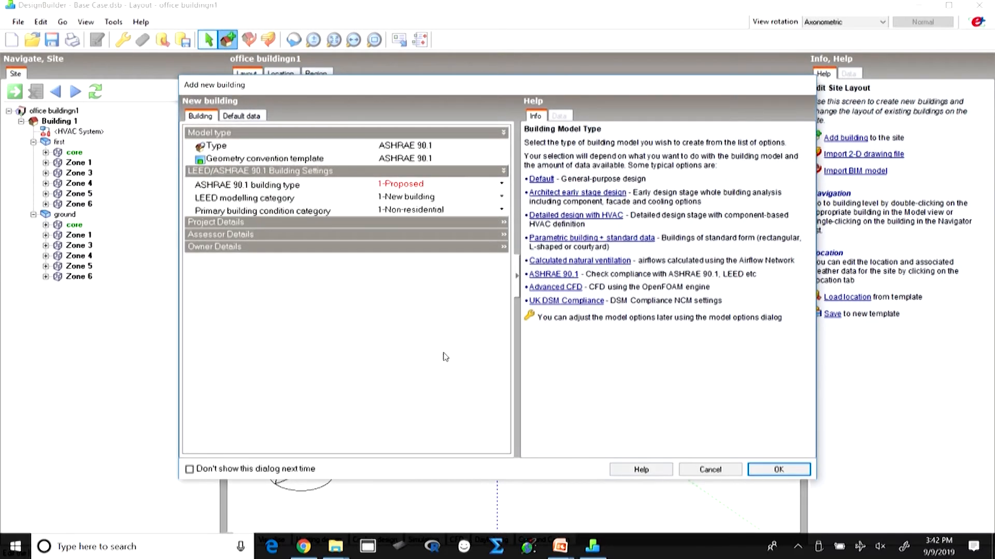
left_click(778, 470)
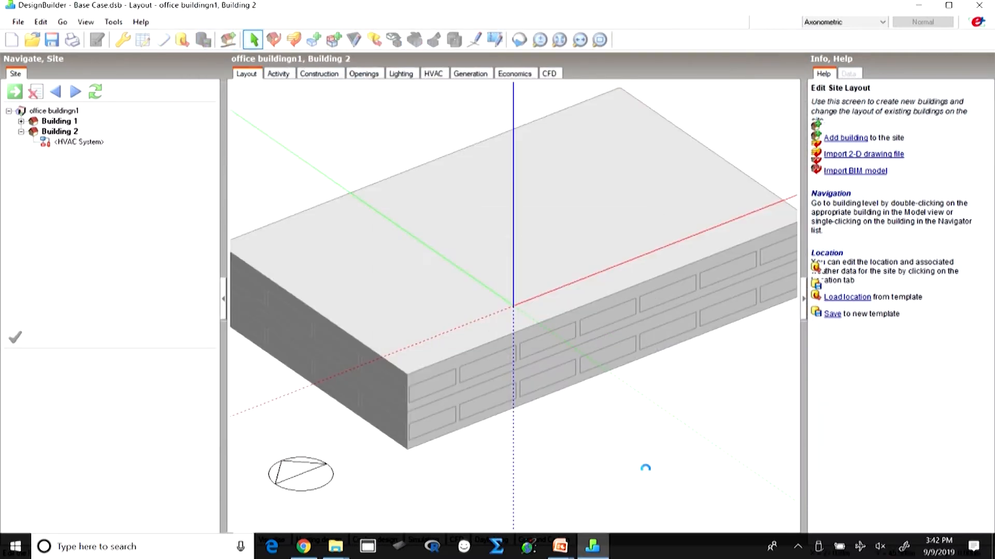
Step: Configure the new block as an extruded standard component block with a height of 15 m
left_click(207, 382)
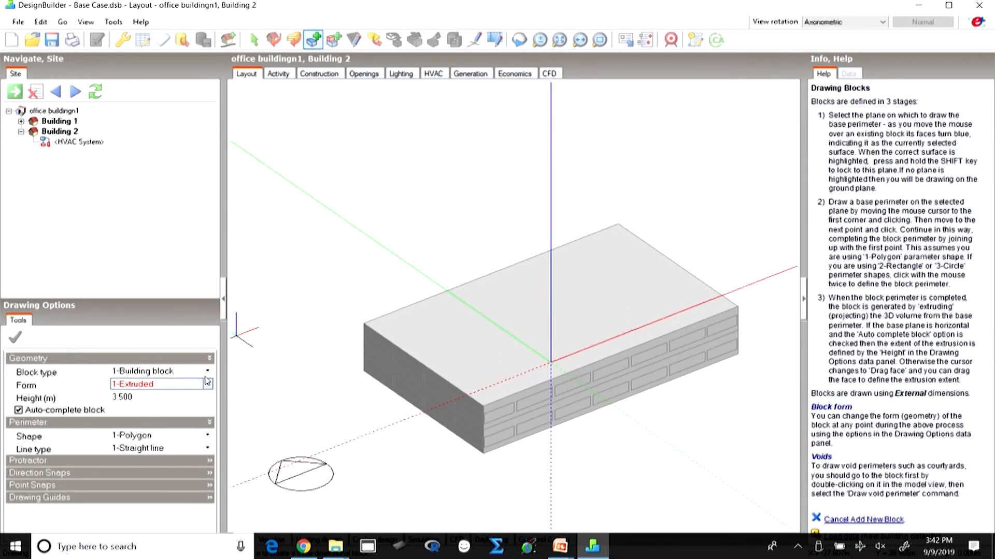
left_click(207, 371)
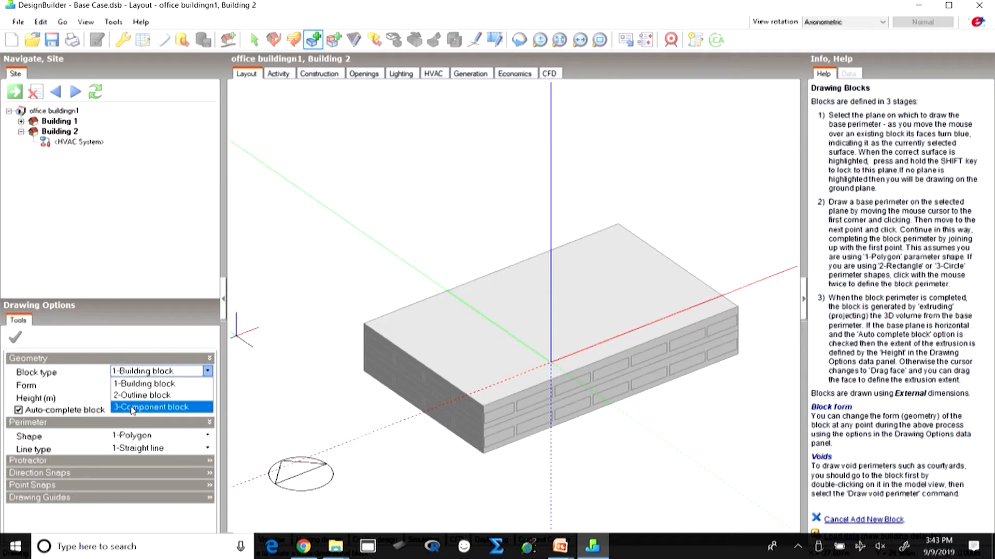
left_click(132, 409)
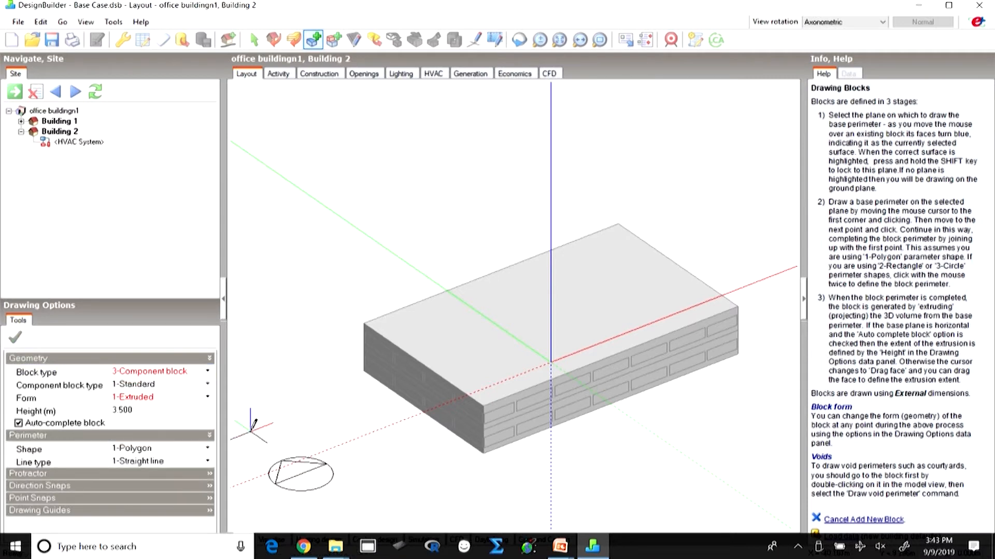
left_click(140, 410)
double_click(140, 409)
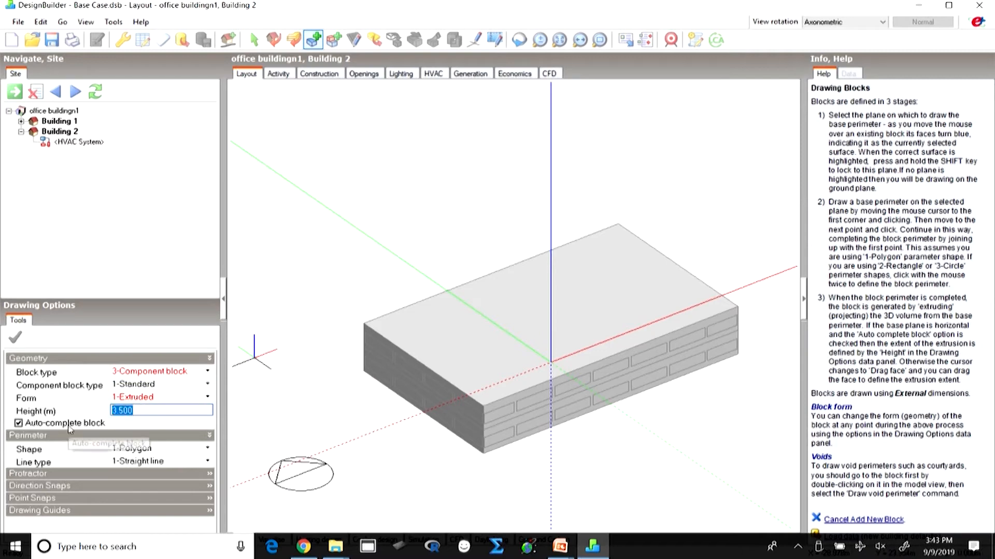
type("15")
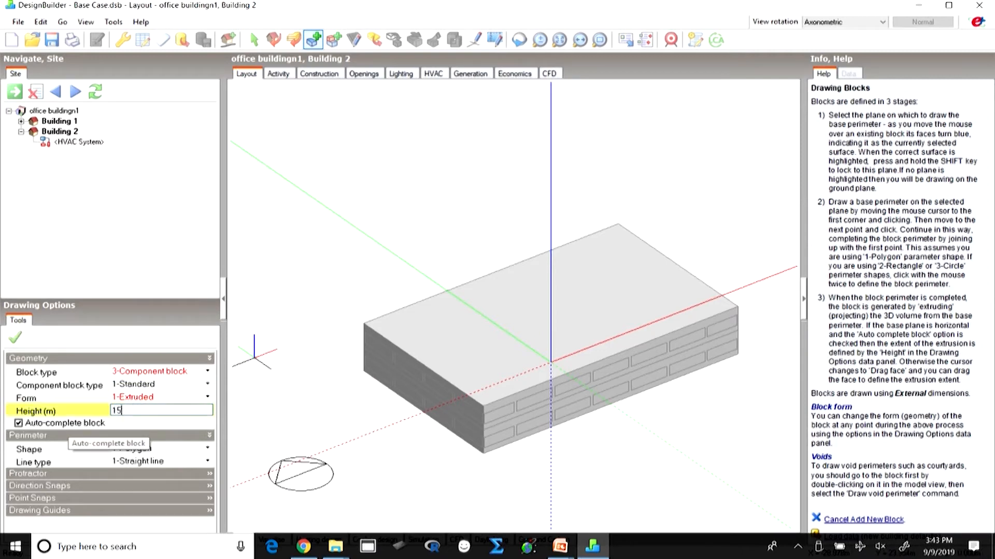
Step: Draw a narrow rectangular component block about 39 m long, parallel to the office building's short side
left_click(293, 363)
left_click(483, 496)
left_click(441, 511)
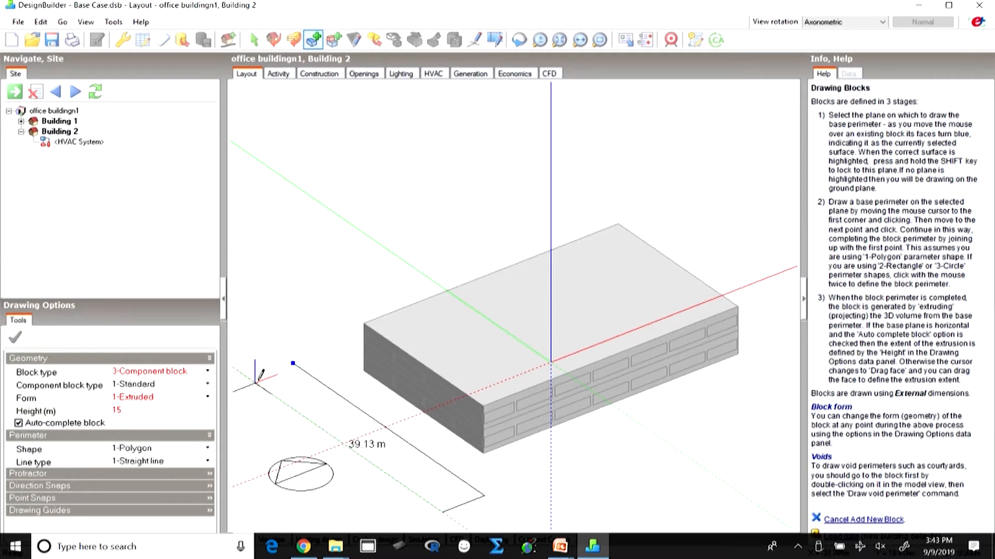
left_click(293, 363)
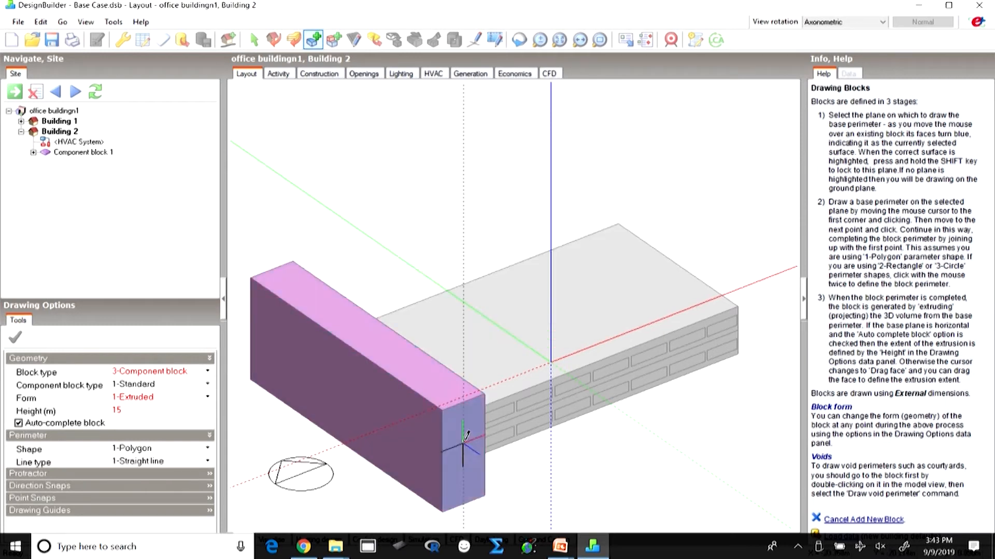
Step: Inspect the component block beside the office building from Building 2 and from Building 1
left_click(518, 39)
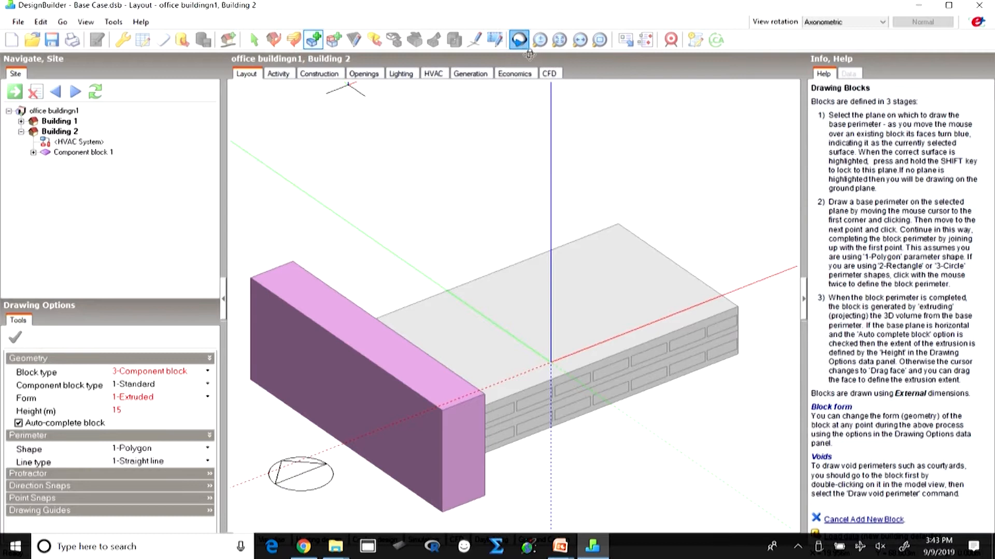
left_click_drag(619, 340, 640, 355)
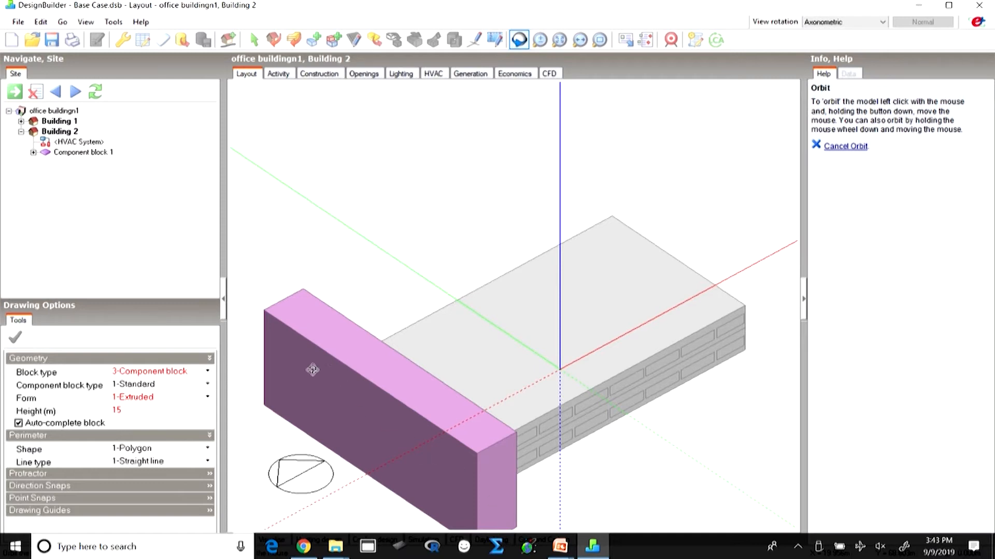
left_click(58, 123)
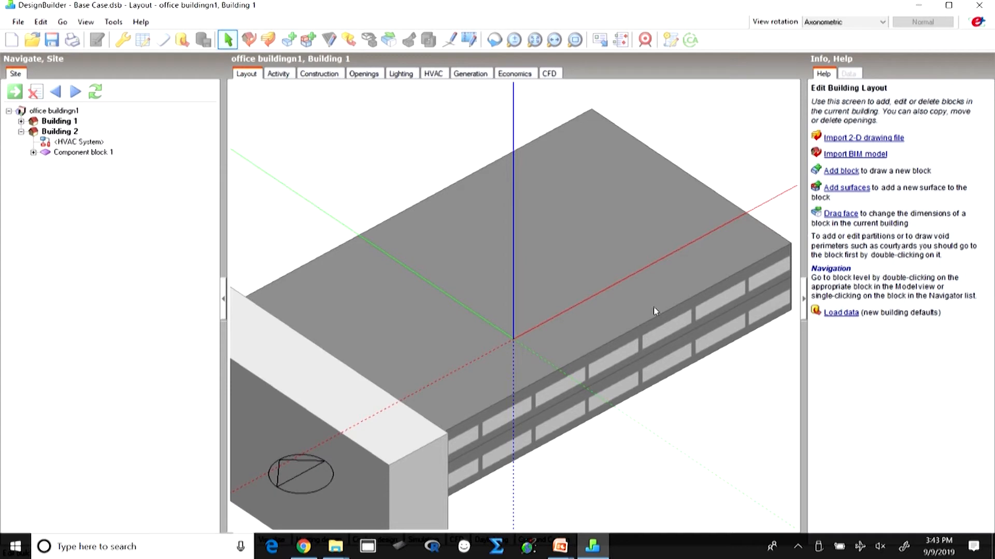
left_click(495, 43)
left_click_drag(478, 415, 454, 377)
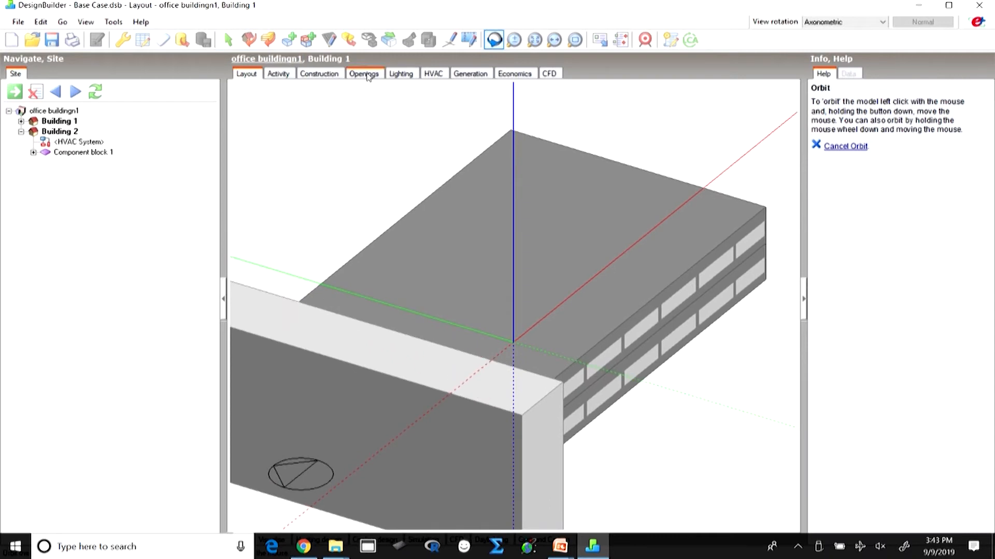
Step: Compare the construction settings of Building 1 and Building 2, including their component block options
left_click(328, 77)
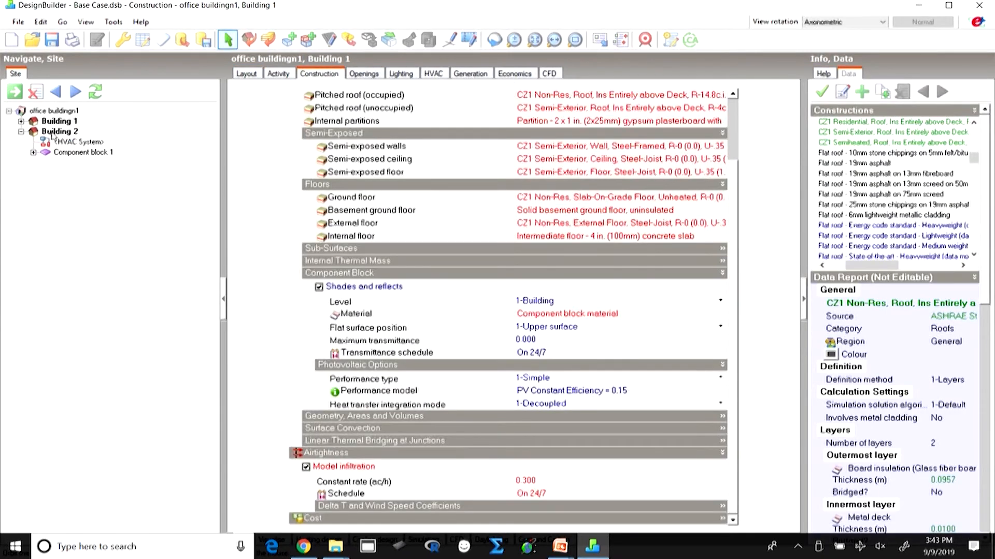
left_click(52, 133)
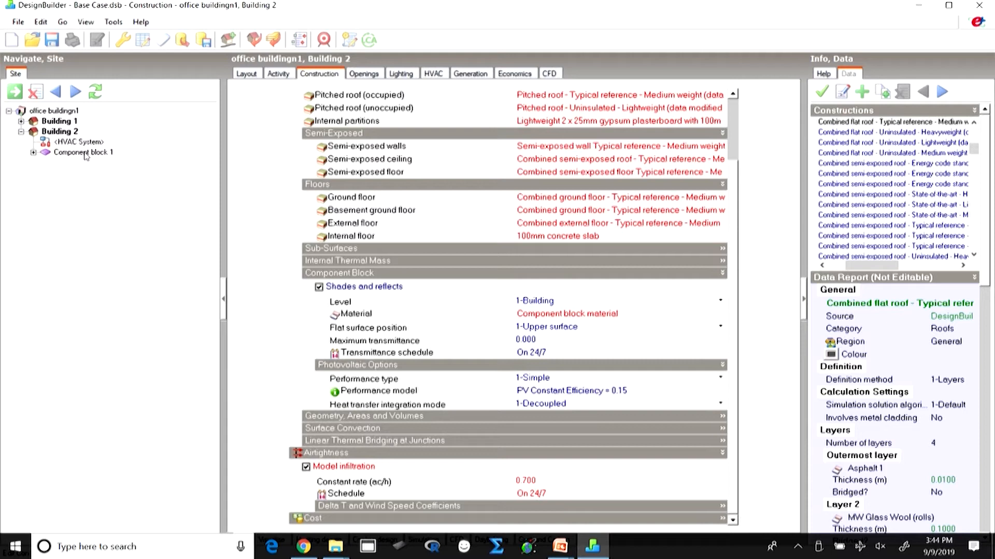
left_click(61, 122)
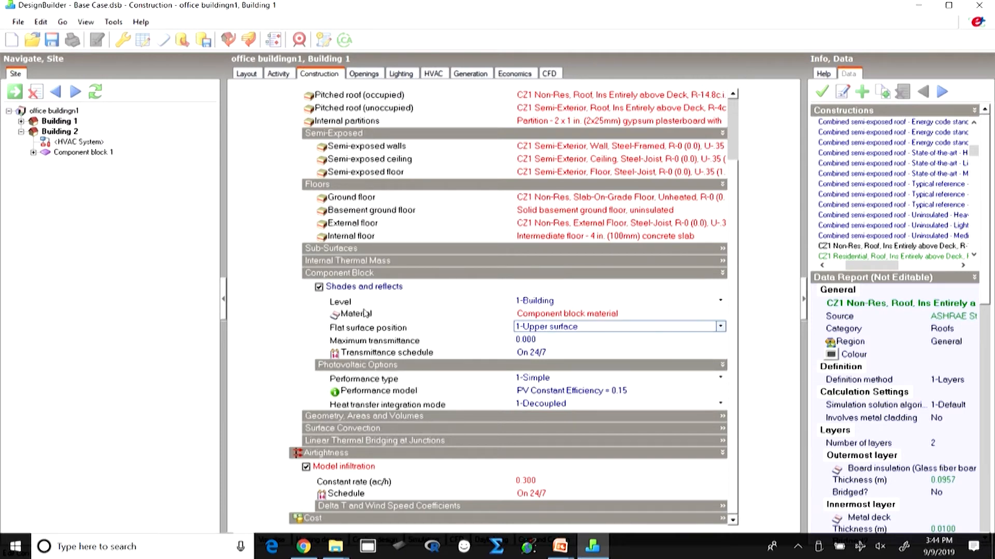
Step: Look through the materials available for Building 1's component blocks and leave the list without choosing another one
left_click(551, 342)
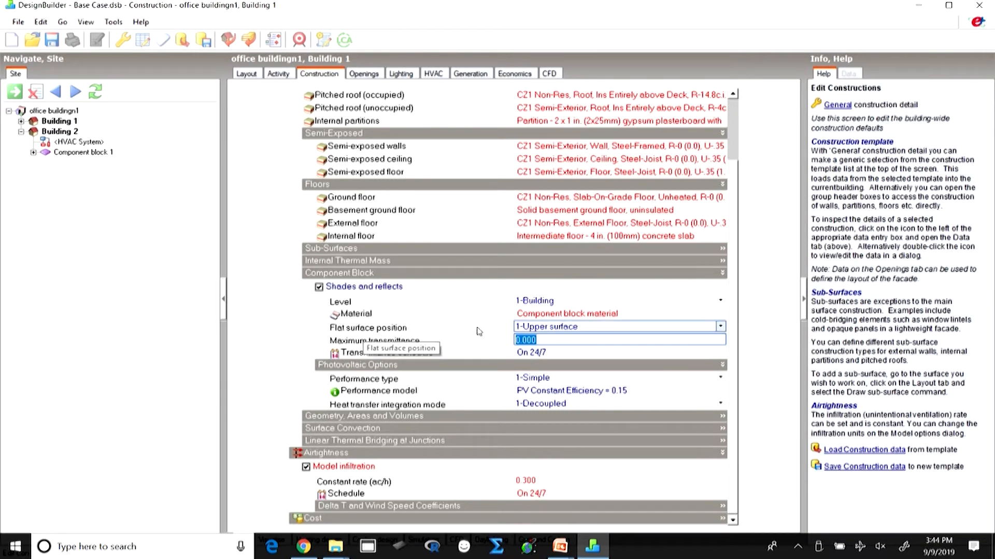
left_click(523, 313)
left_click(719, 318)
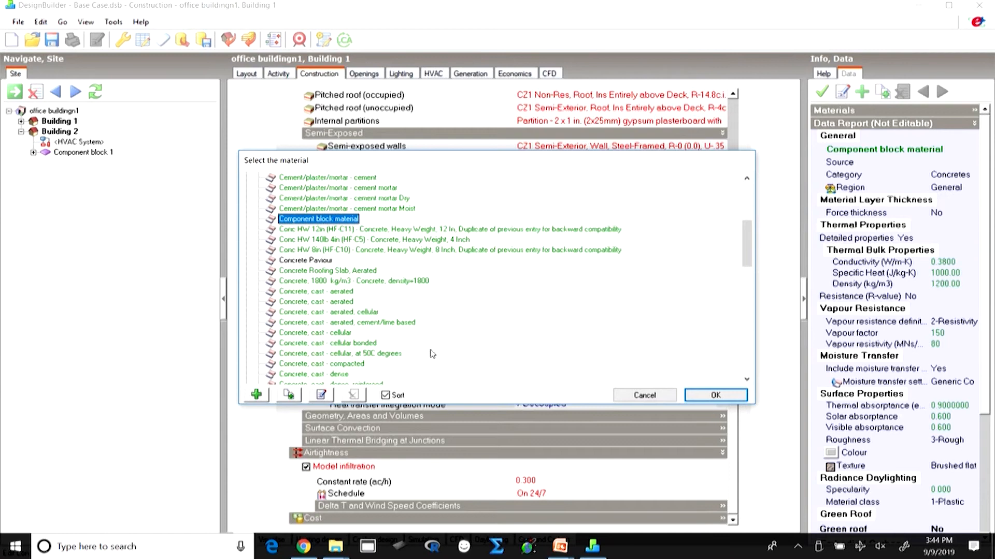
scroll(352, 359, "up", 5)
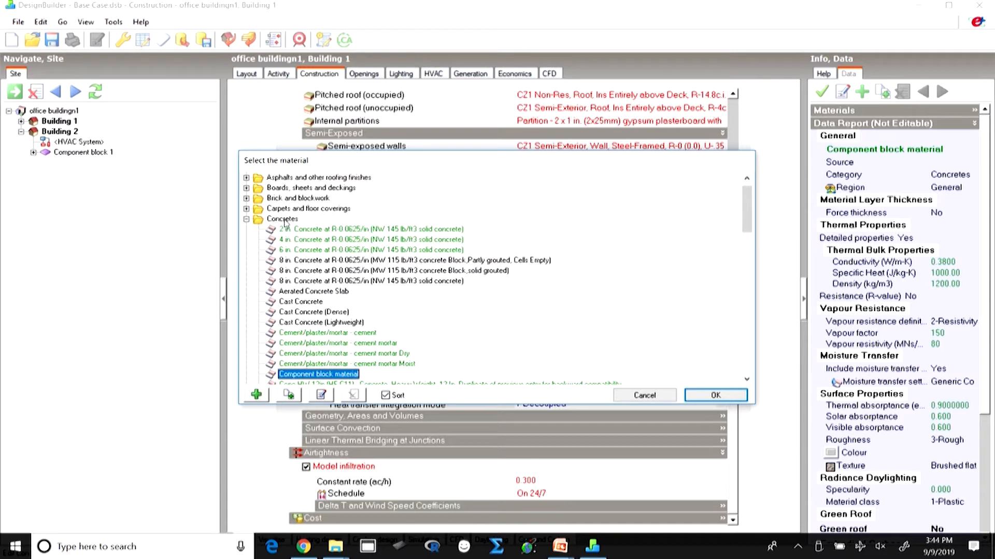
scroll(384, 369, "down", 3)
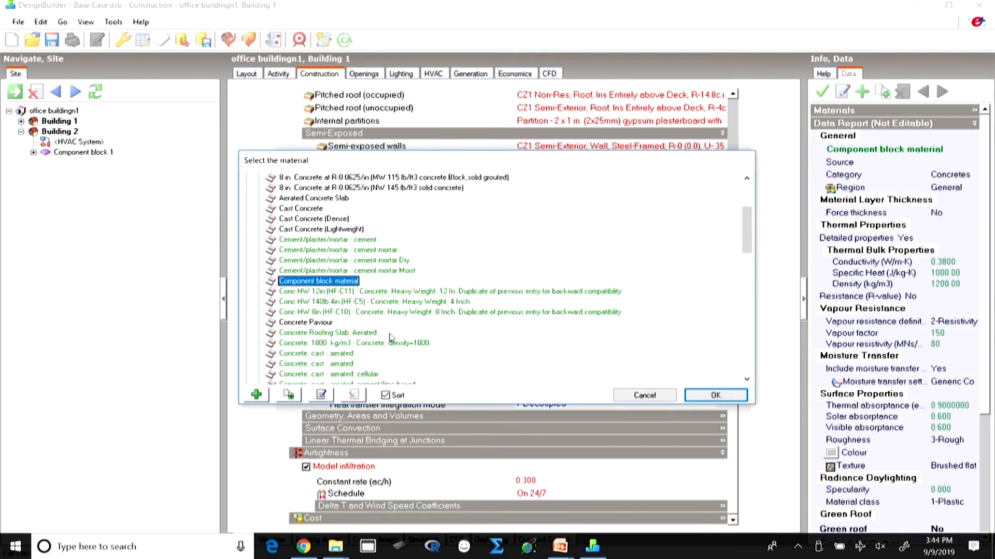
left_click(645, 397)
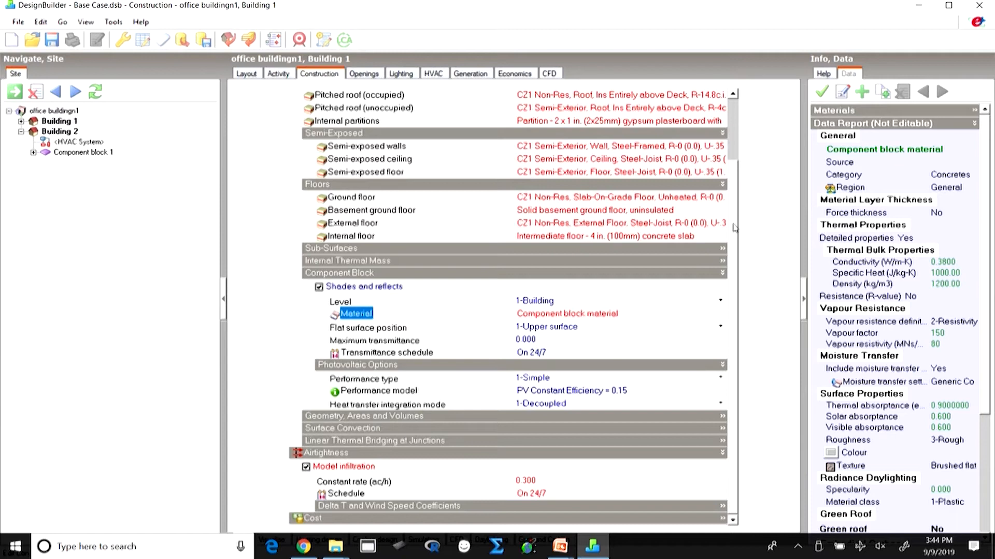
Step: Review Building 1's airtightness settings, including the constant infiltration rate, together with the constructions above them
left_click(734, 263)
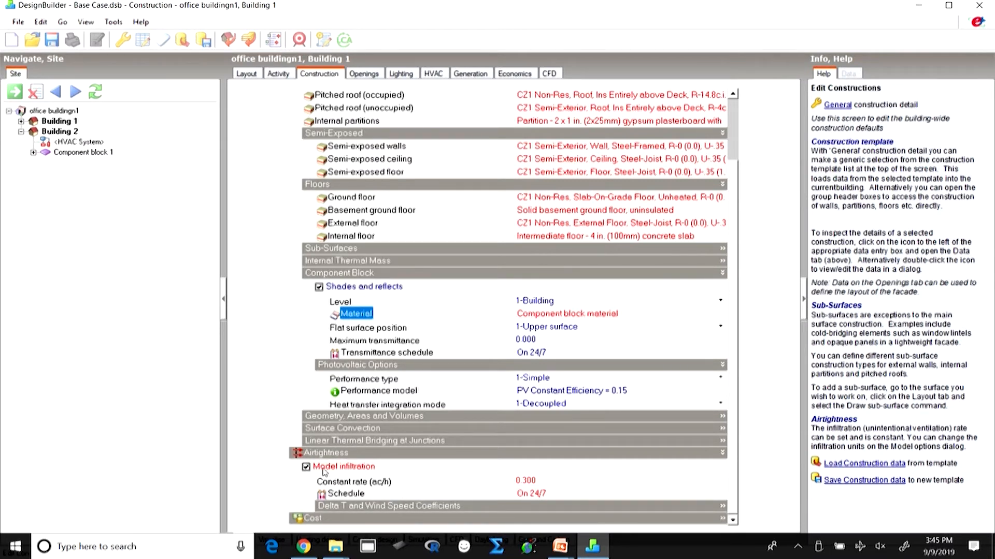
left_click(548, 480)
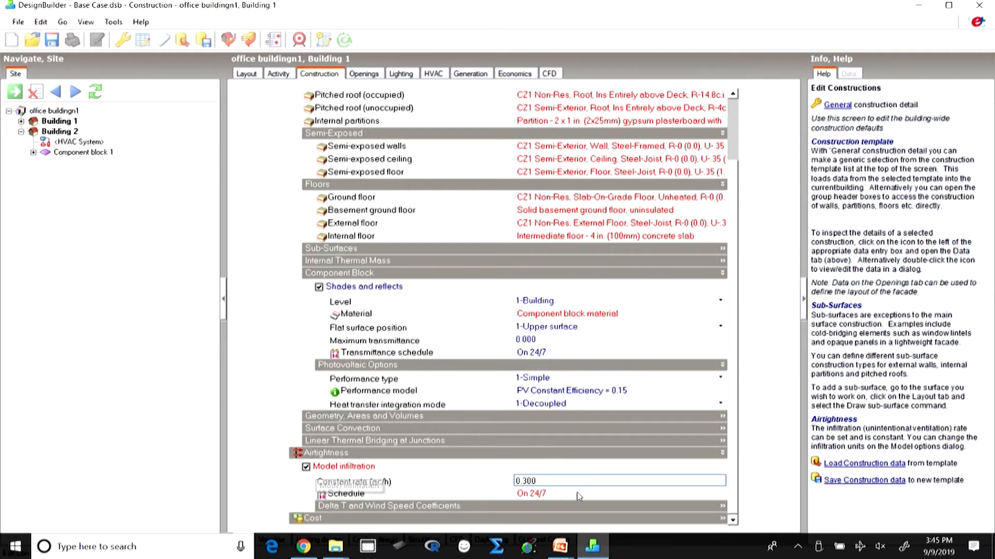
scroll(537, 479, "up", 3)
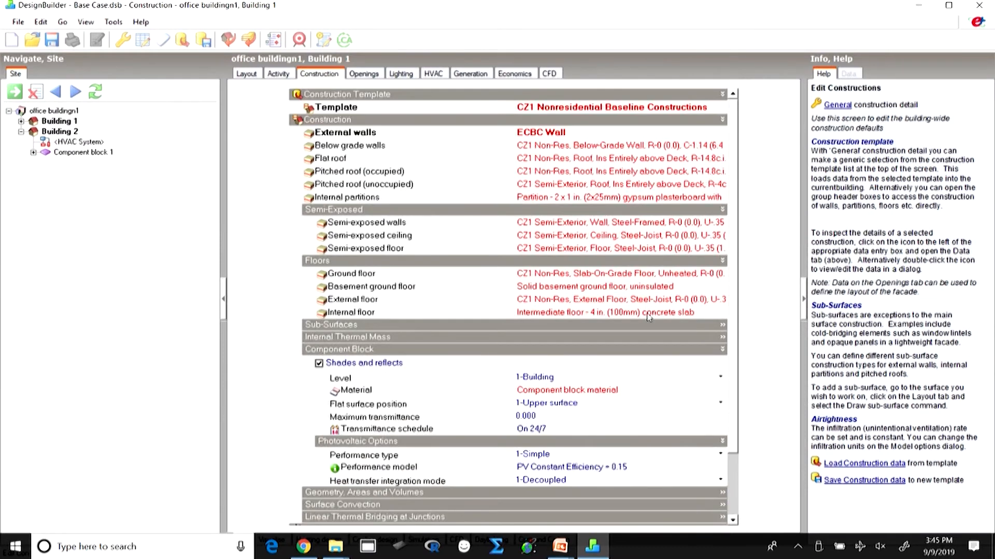
scroll(734, 225, "down", 3)
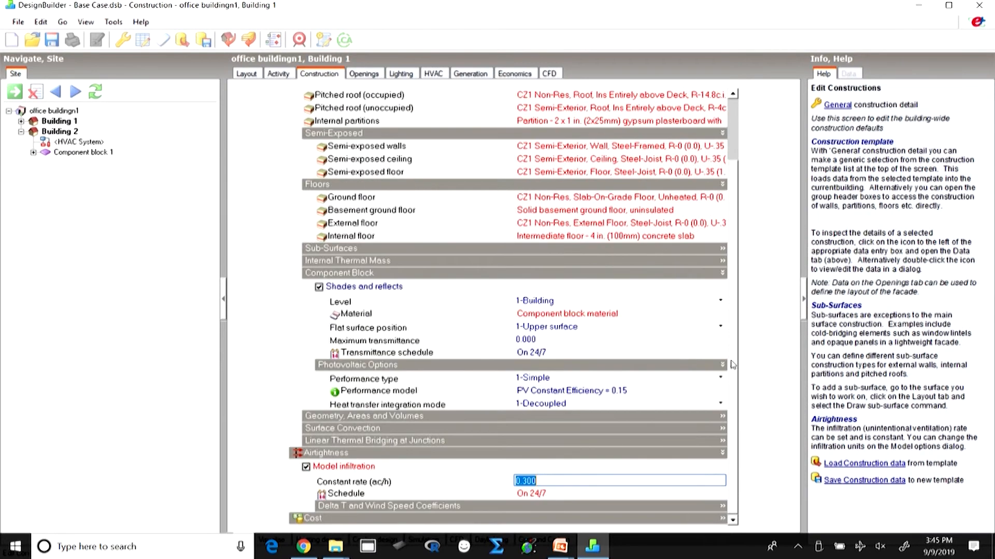
left_click(542, 483)
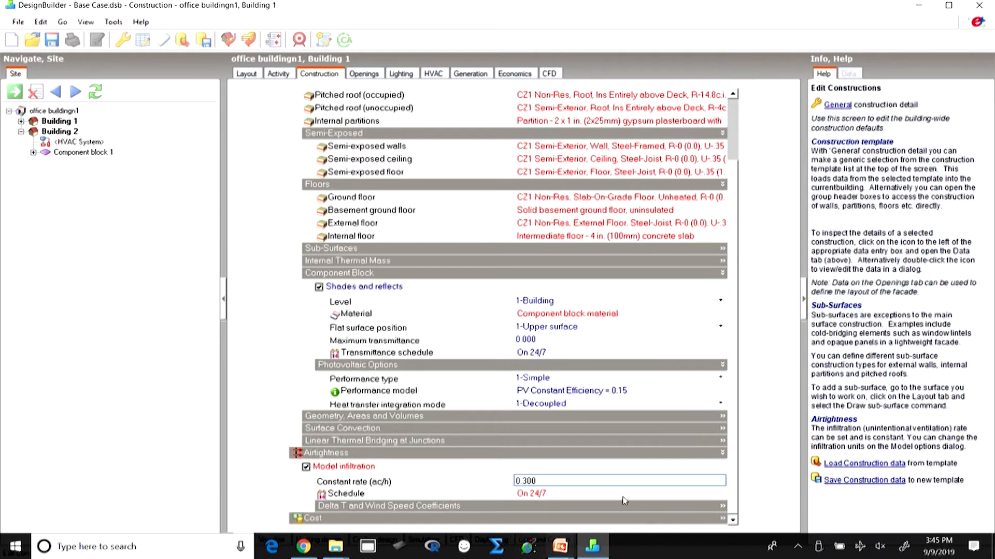
scroll(337, 465, "up", 2)
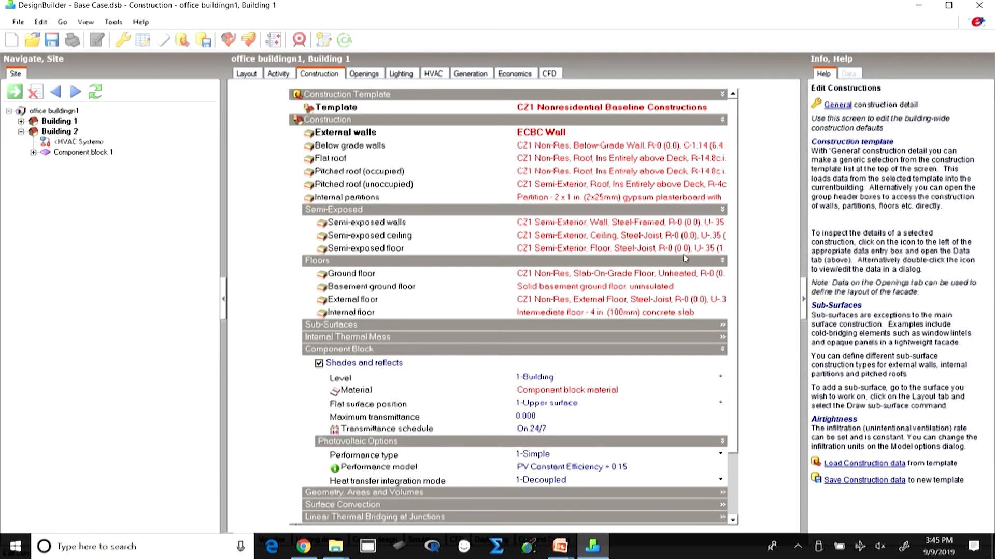
left_click(55, 132)
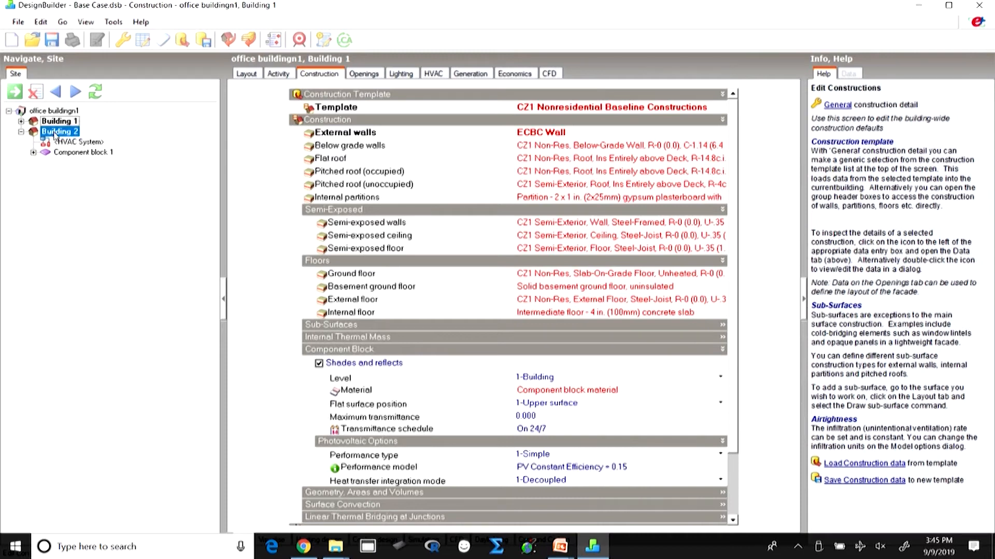
right_click(55, 134)
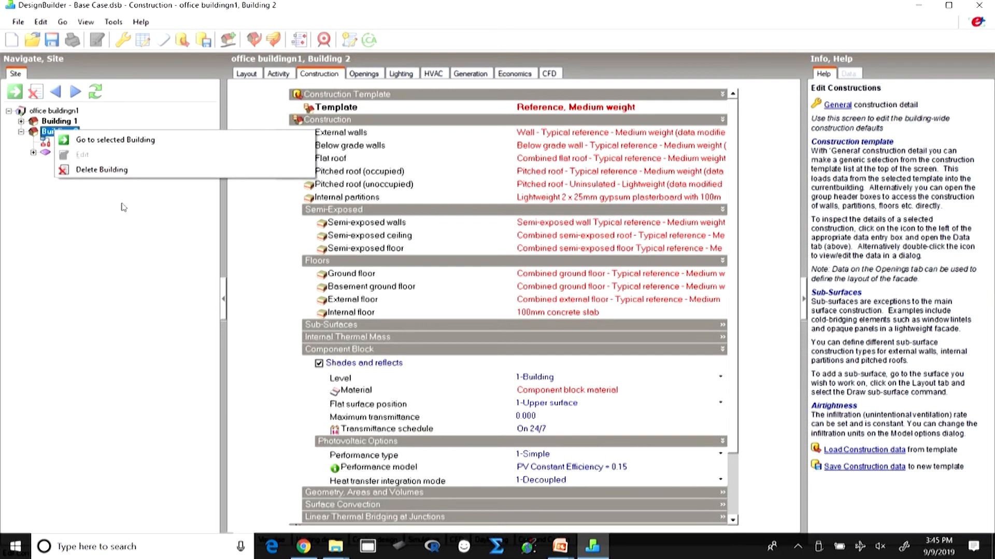
left_click(109, 172)
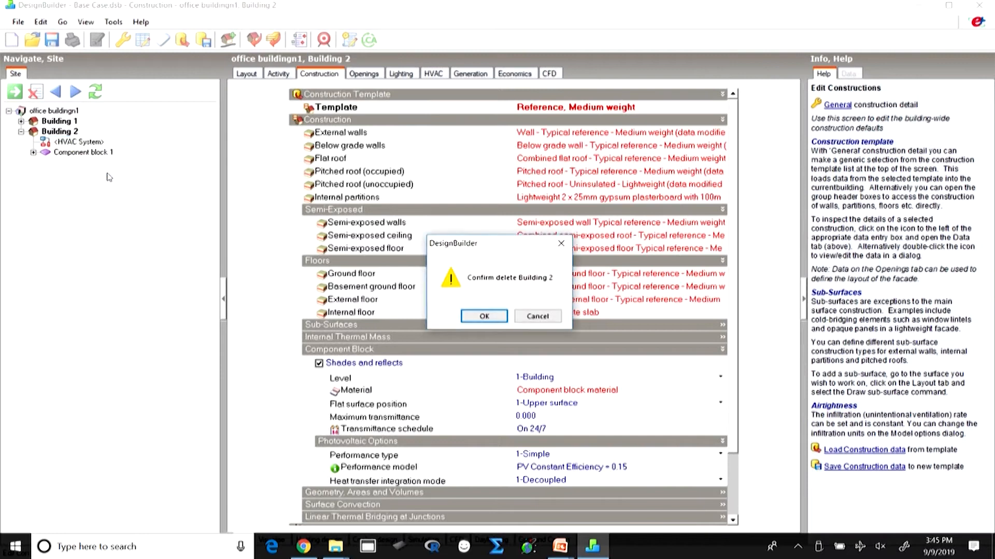
left_click(553, 318)
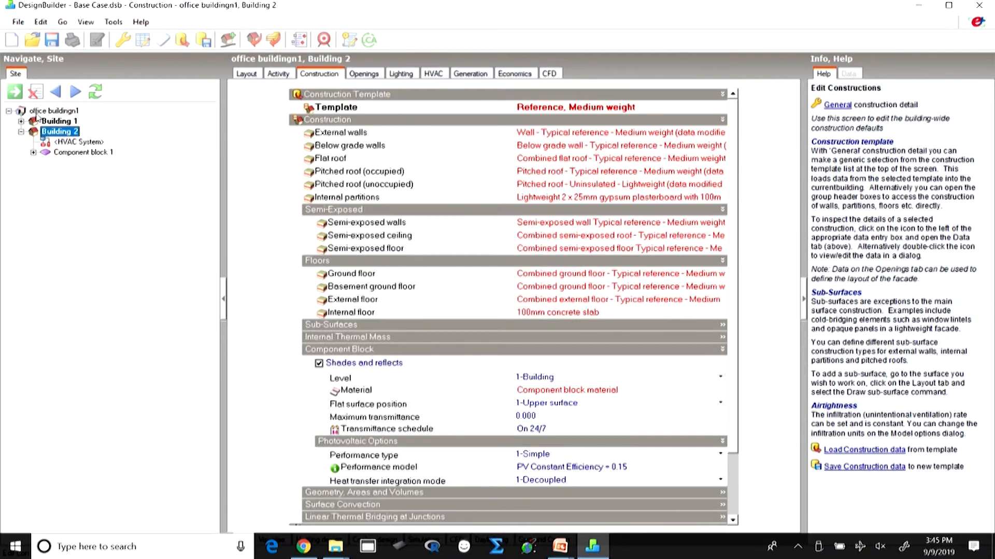
Step: Delete Building 2, the component block standing beside the office building, from the site layout
left_click(54, 111)
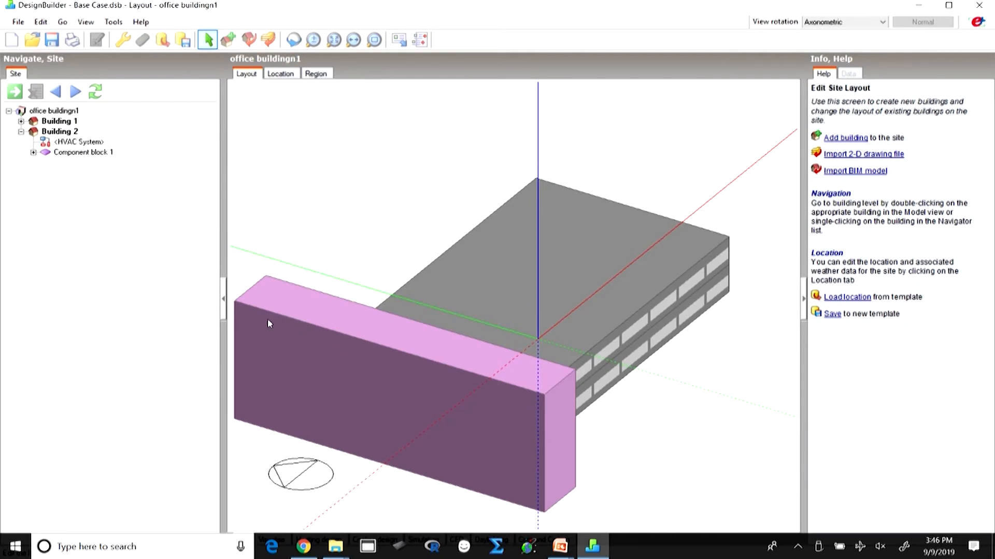
left_click(283, 356)
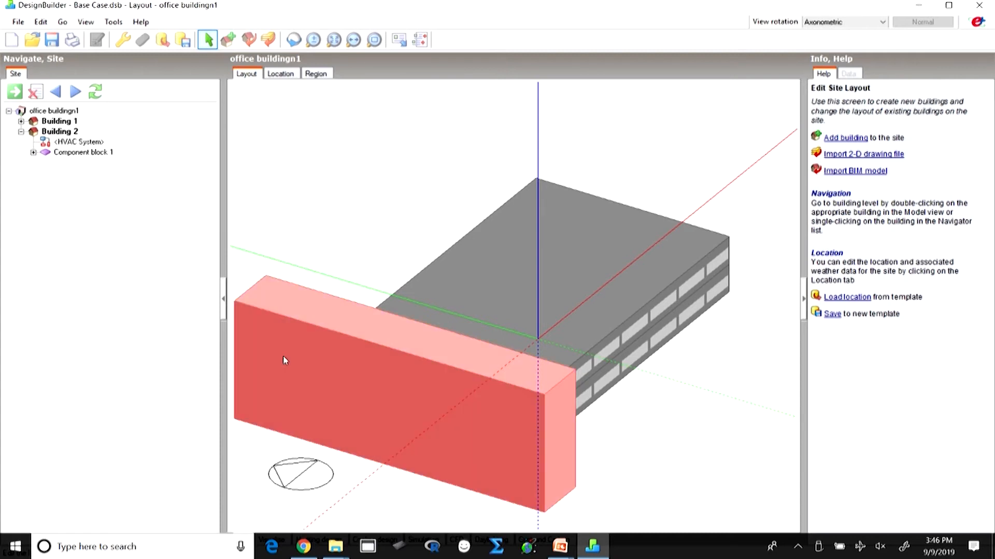
right_click(292, 357)
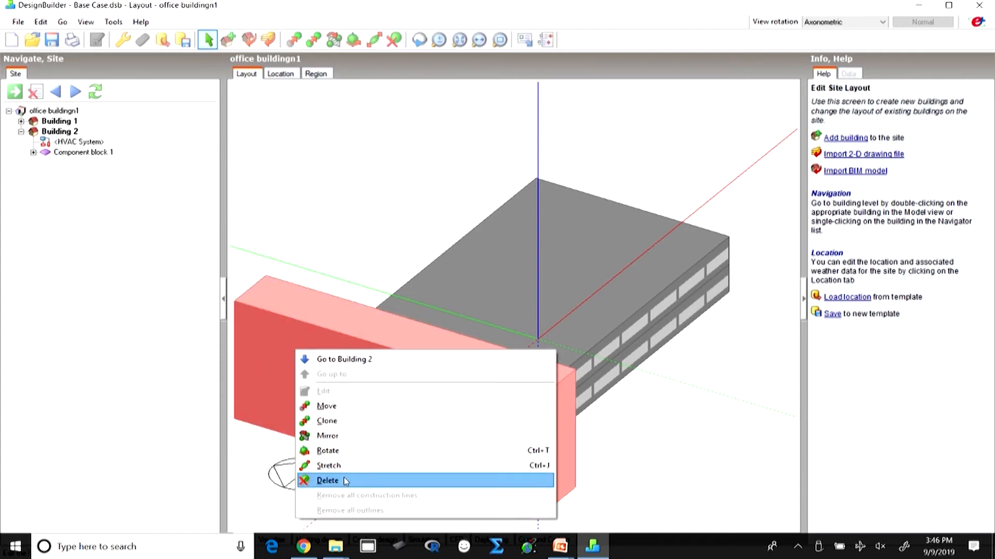
left_click(343, 481)
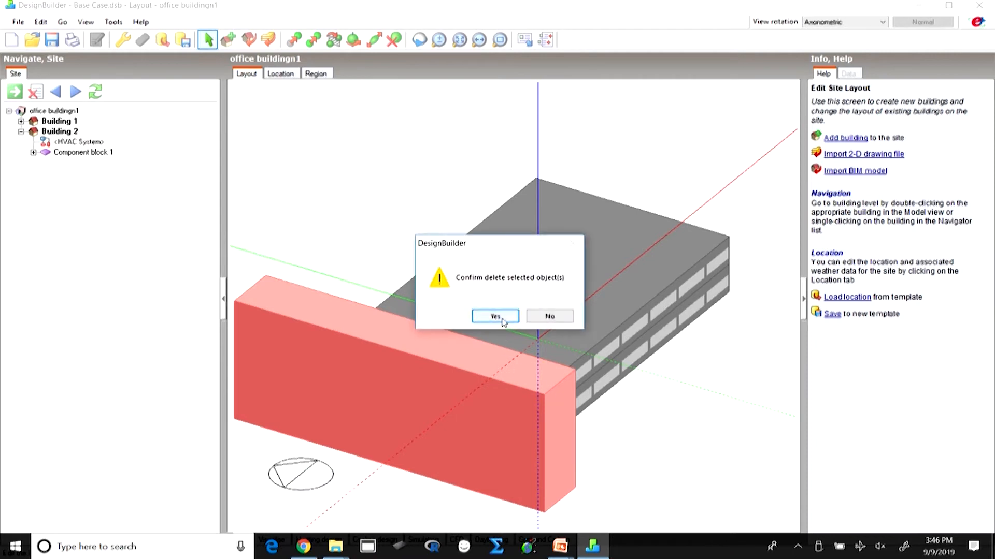
left_click(495, 317)
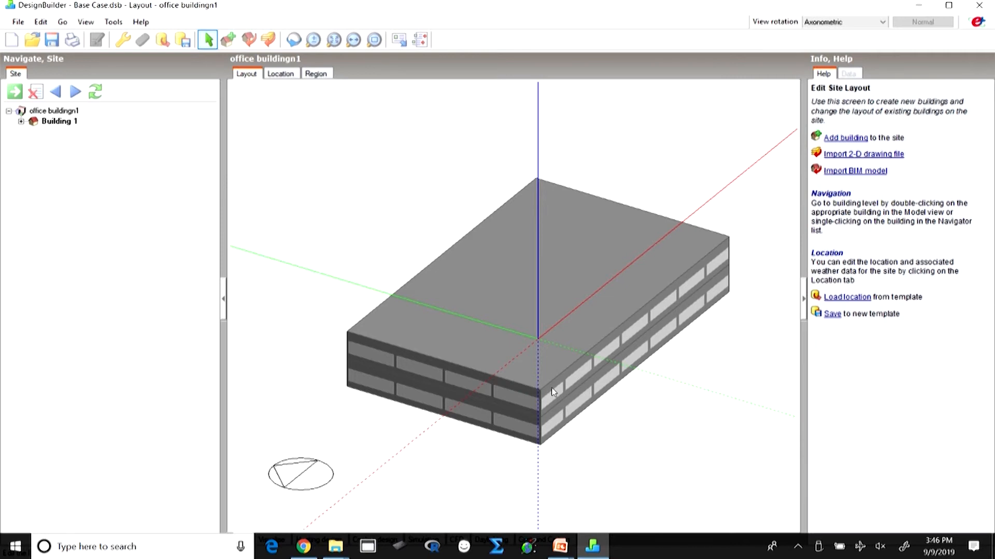
Step: Inspect the office building model from the site layout and from Building 1
left_click(294, 40)
left_click_drag(563, 321, 520, 342)
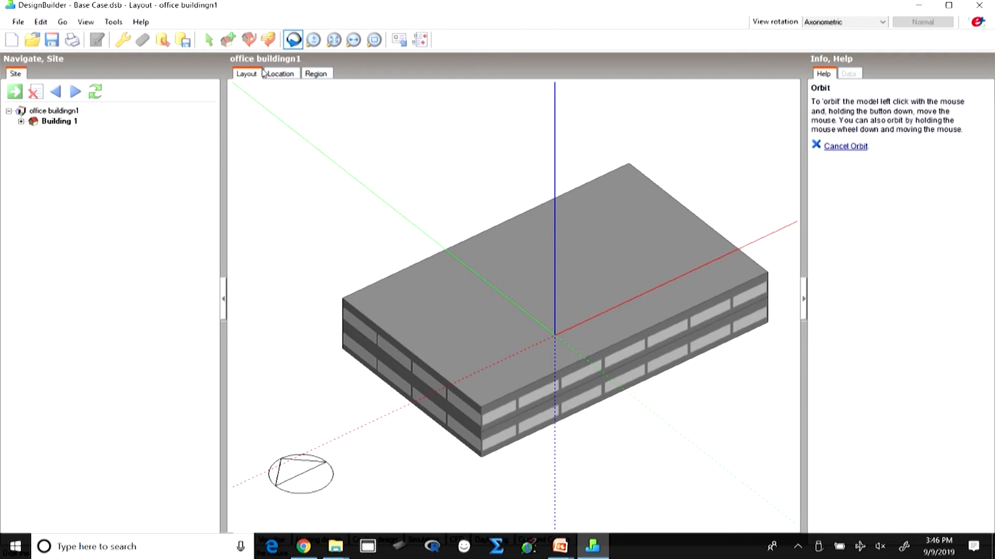
left_click(59, 122)
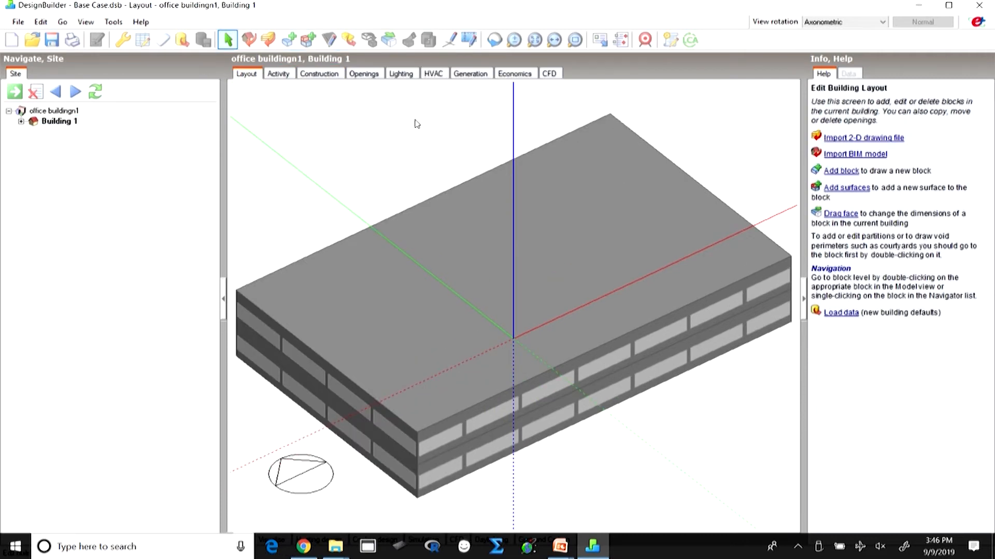
left_click(494, 39)
left_click_drag(512, 171, 526, 231)
Step: Look at the glazing templates available for Building 1's openings and leave the list without choosing another one
left_click(368, 76)
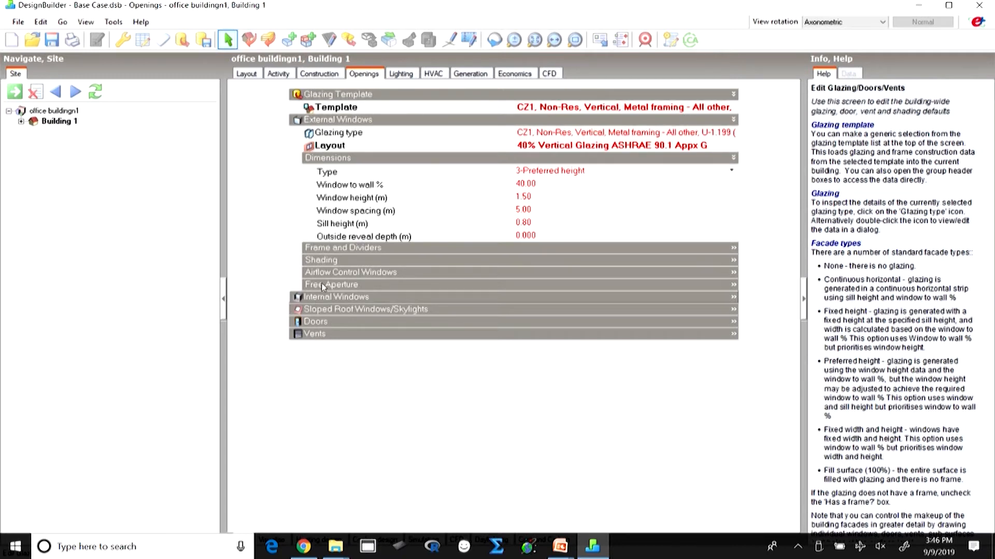
left_click(720, 108)
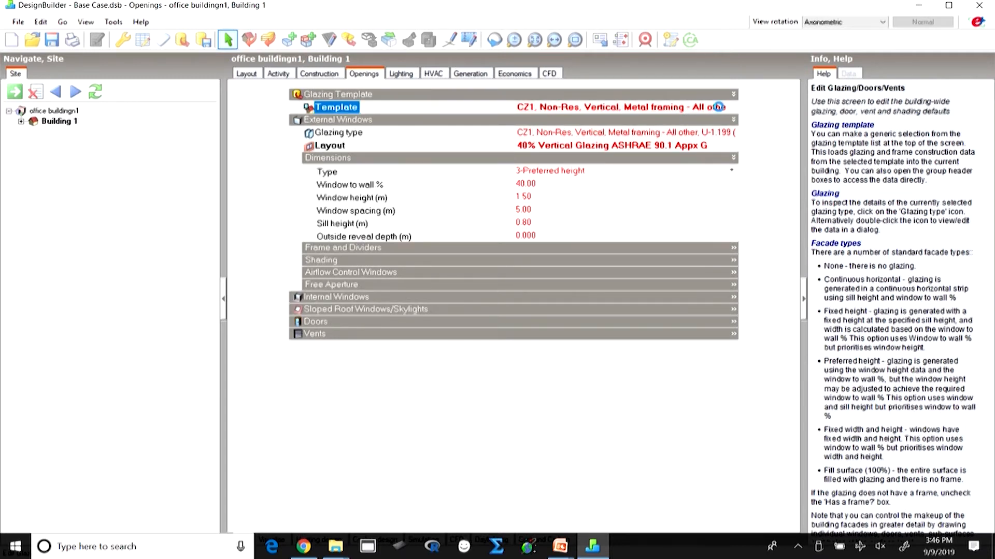
left_click(732, 108)
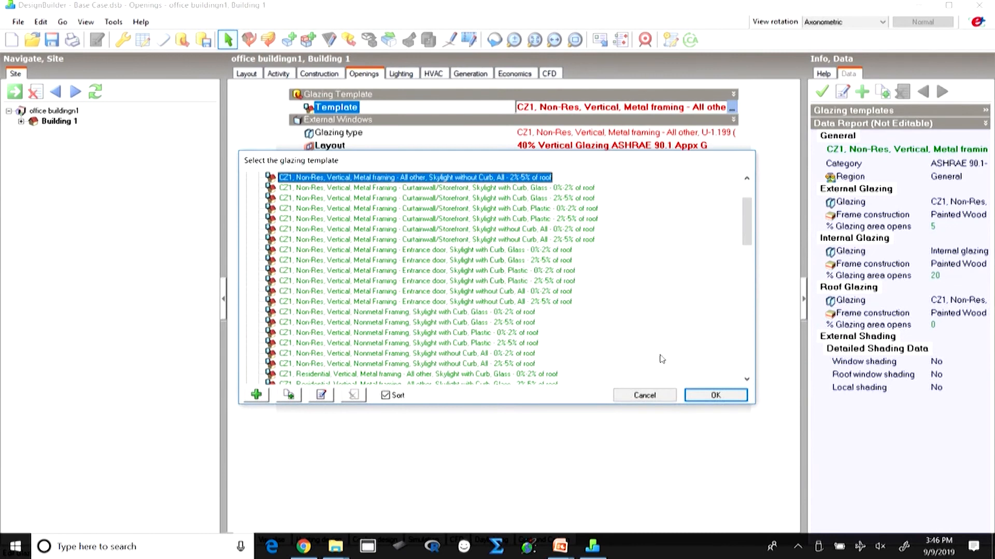
left_click(653, 396)
Step: Review the external window dimensions of Building 1, including layout type, window to wall percentage, window spacing and sill height
left_click(545, 173)
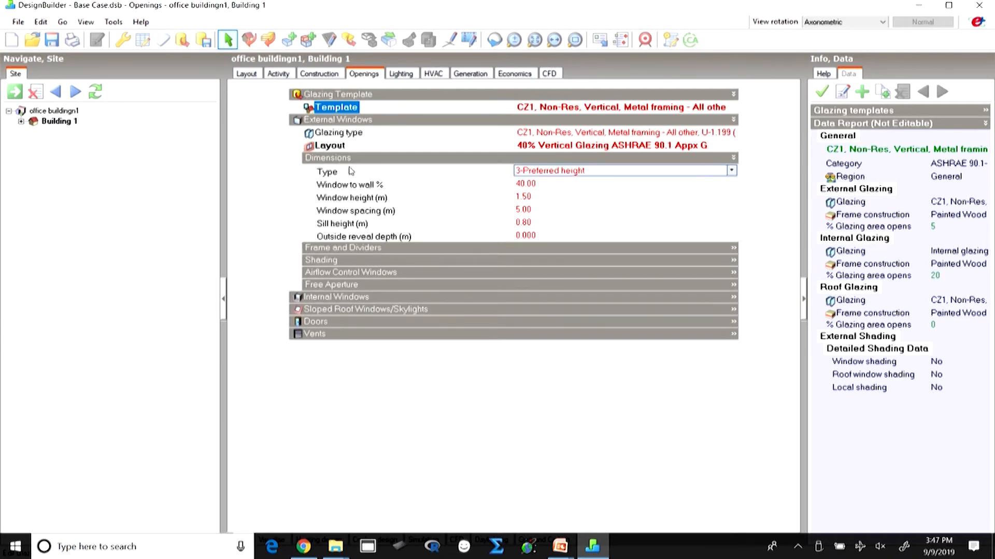
left_click(383, 186)
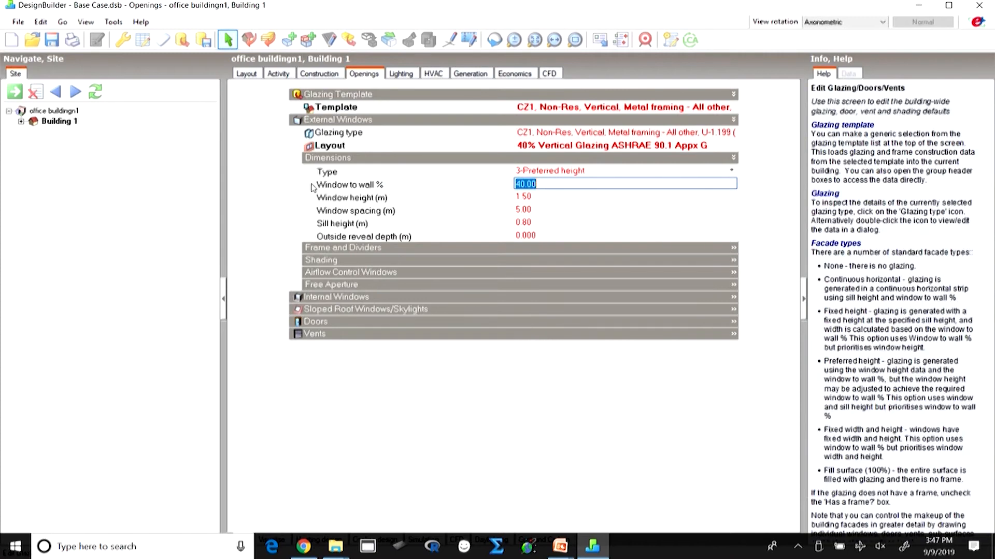
left_click(544, 184)
left_click_drag(543, 184, 497, 182)
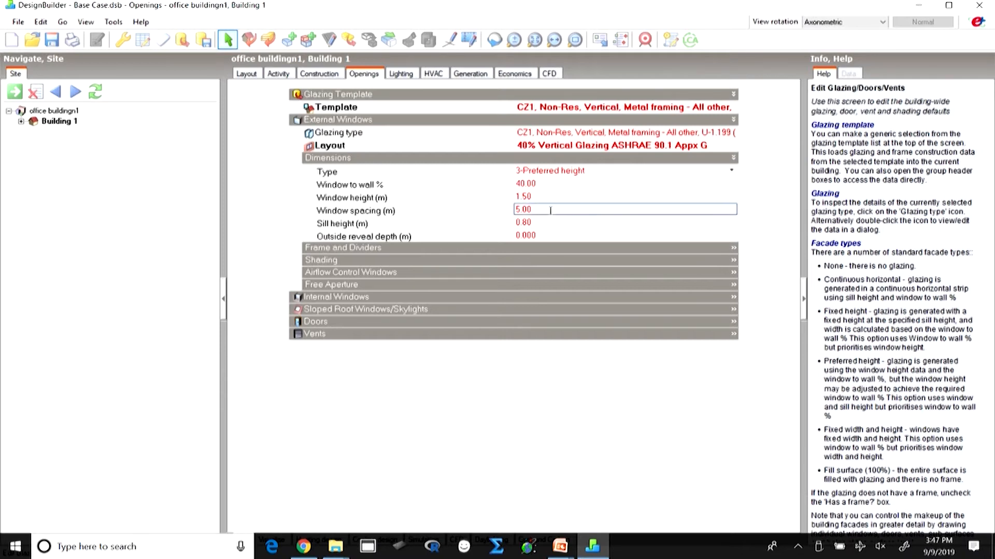
left_click(542, 182)
left_click_drag(543, 182, 509, 183)
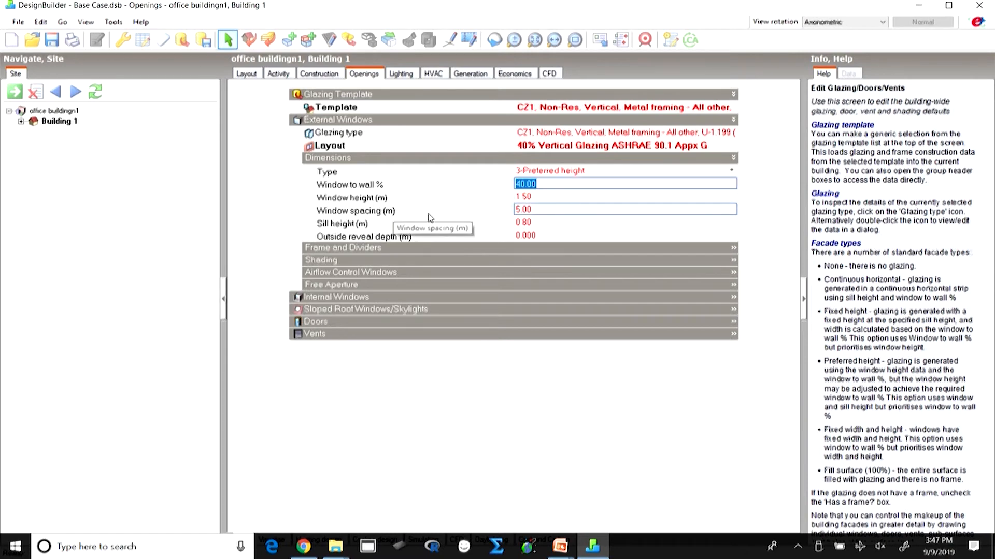
left_click(535, 224)
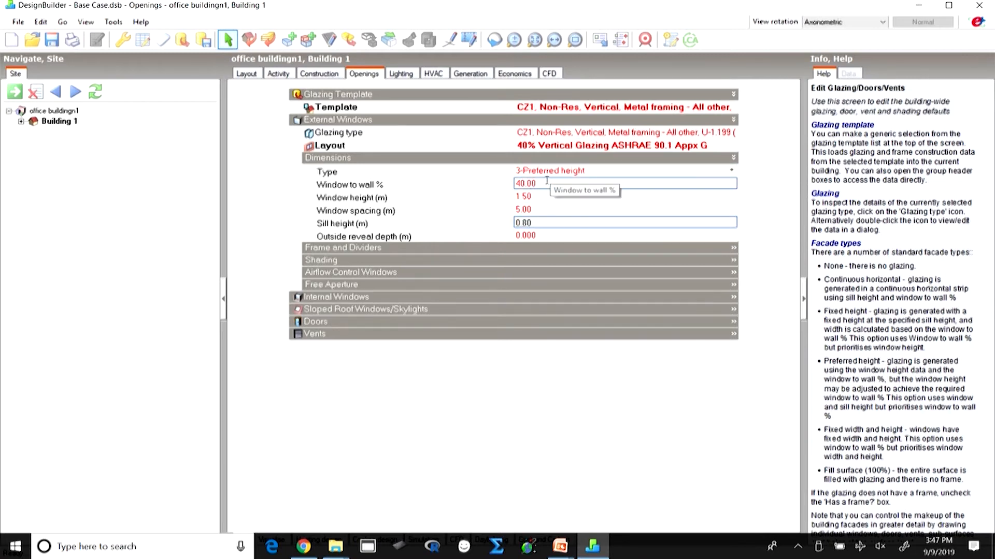
Step: Compare the windows on Building 1's model with its window height and window to wall settings, and check the frame and dividers option
left_click(249, 75)
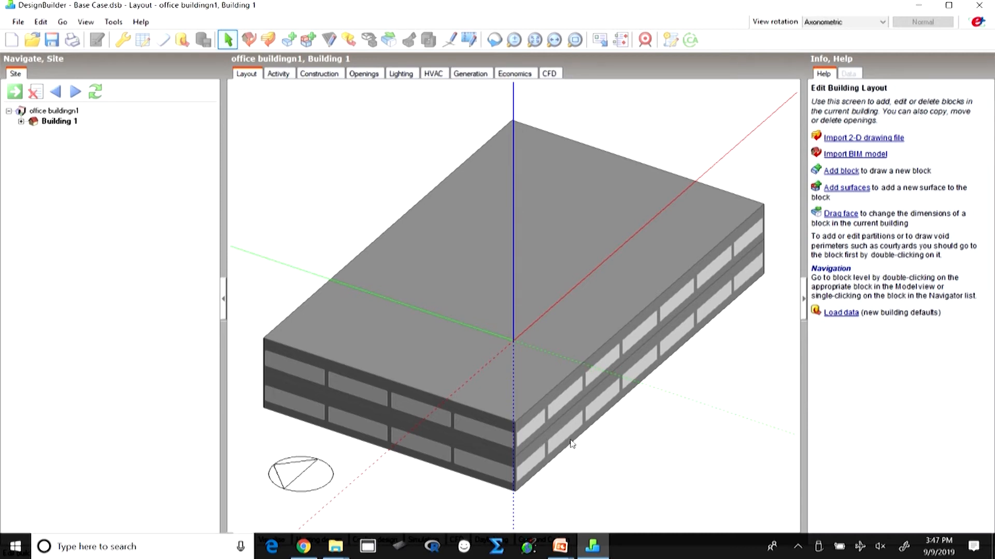
left_click(404, 77)
left_click(366, 78)
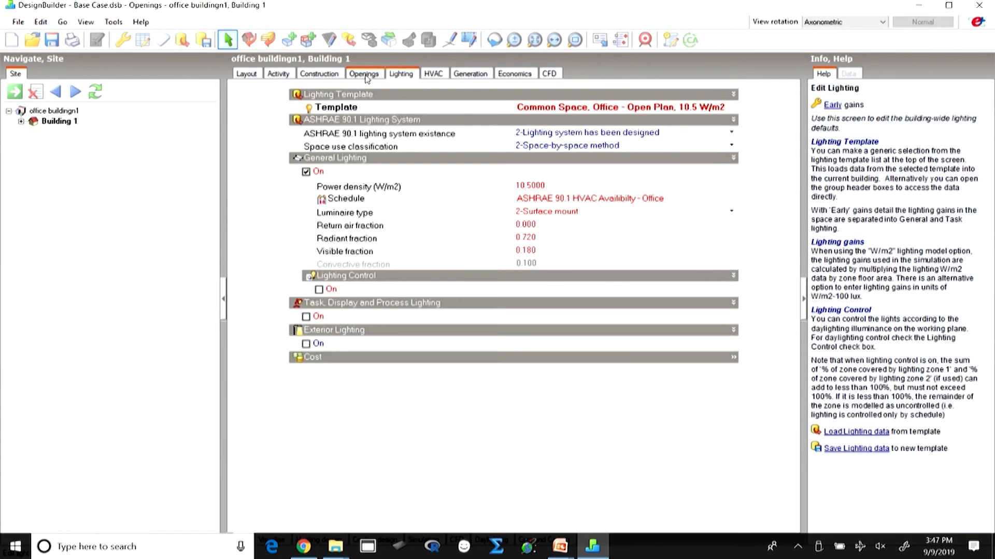
left_click(539, 197)
left_click(543, 182)
left_click_drag(544, 181, 506, 181)
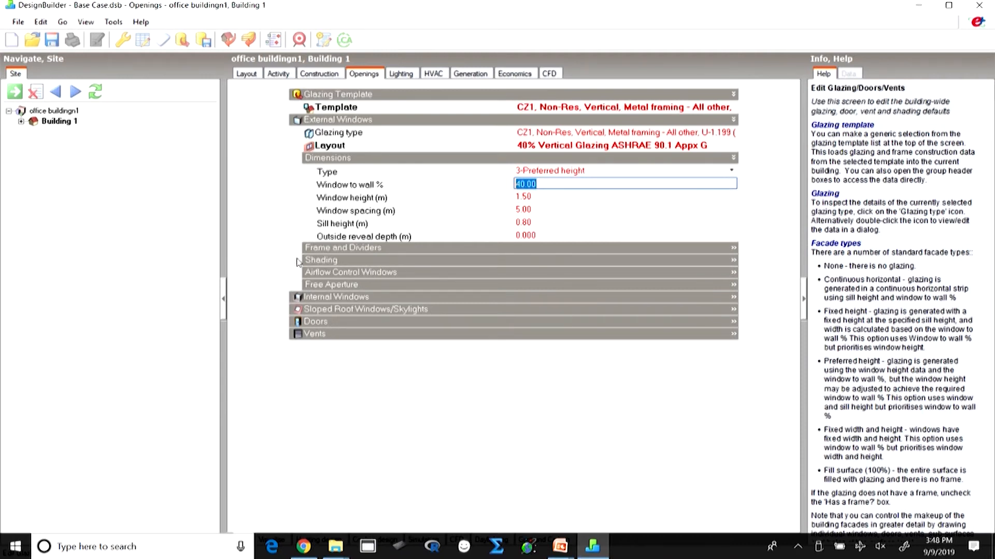
left_click(342, 248)
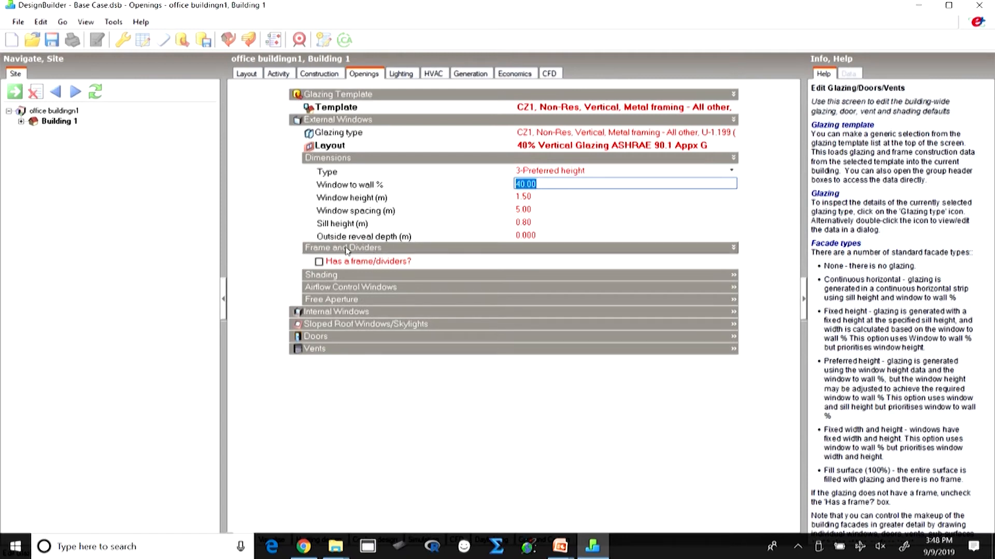
Step: Duplicate the glazing template "CZ1, Non-Res, Vertical, Metal framing - All other, Skylight without Curb, All - 2%-5% of roof" and open the copy for editing
left_click(561, 98)
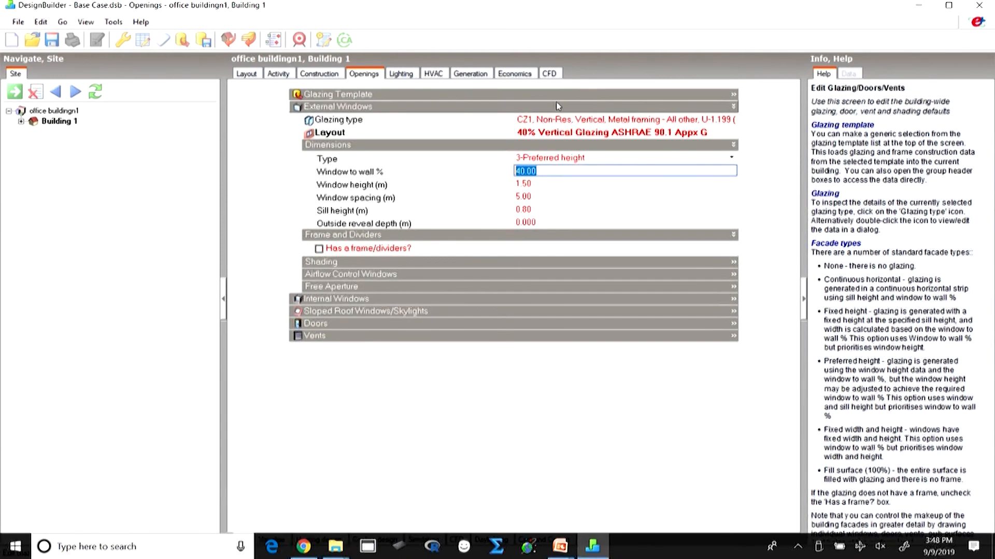
left_click(550, 98)
left_click(594, 107)
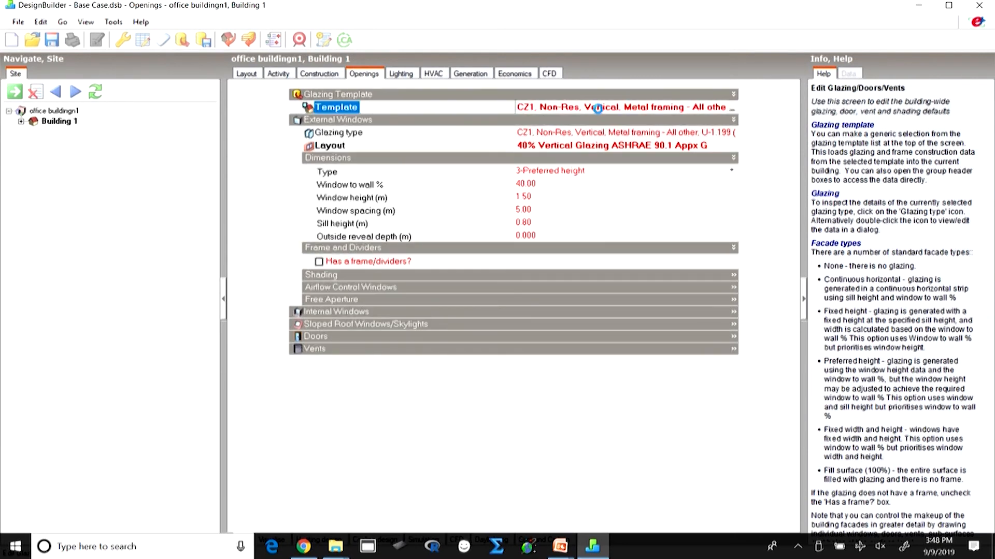
left_click(732, 108)
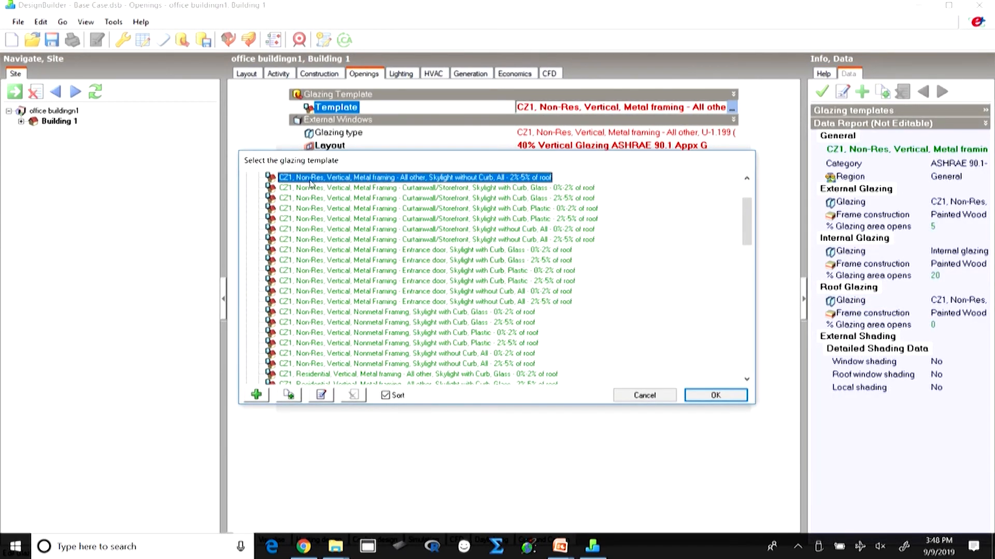
left_click(296, 403)
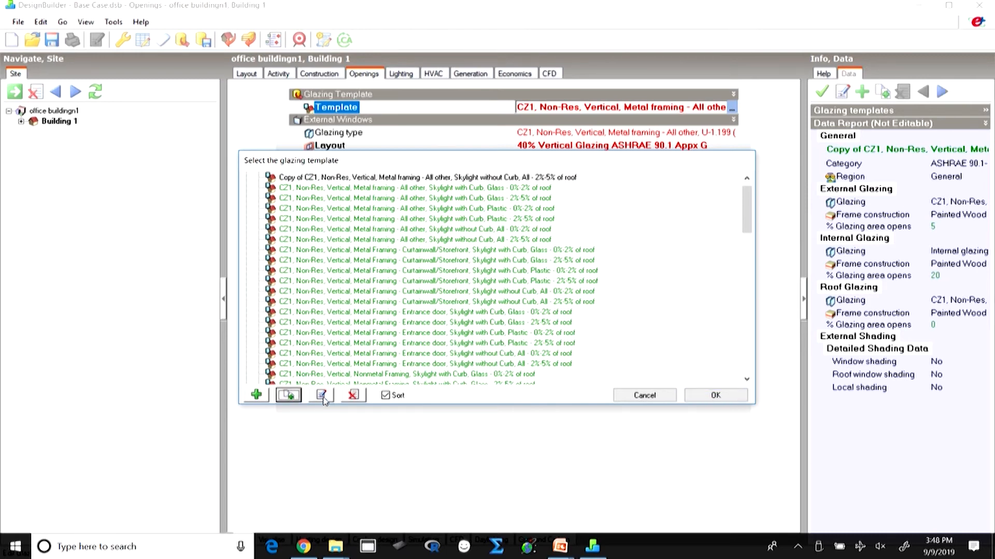
left_click(308, 178)
left_click(323, 397)
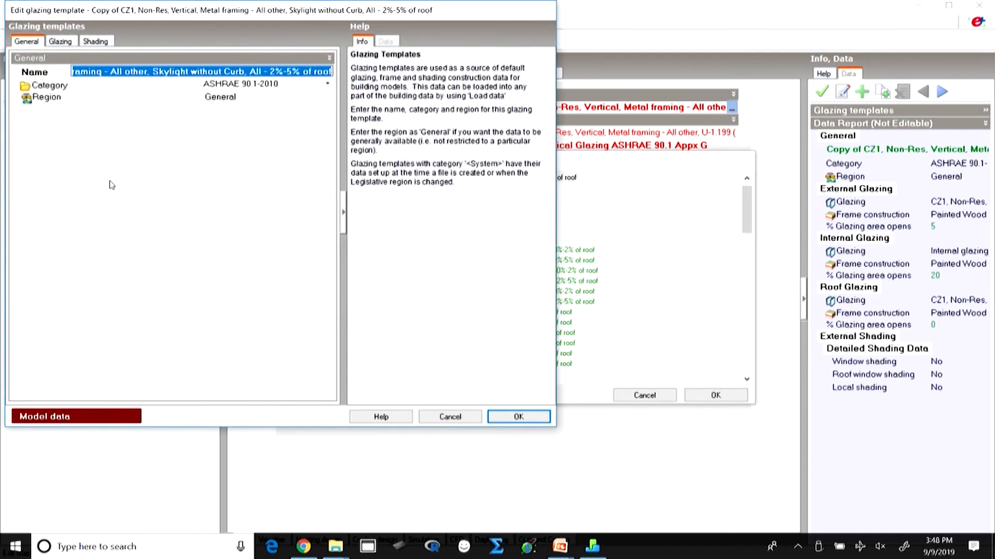
Step: Browse the ASHRAE 90.1-2007 glazing types for the copied template's external glazing and leave the list without choosing another one
left_click(60, 41)
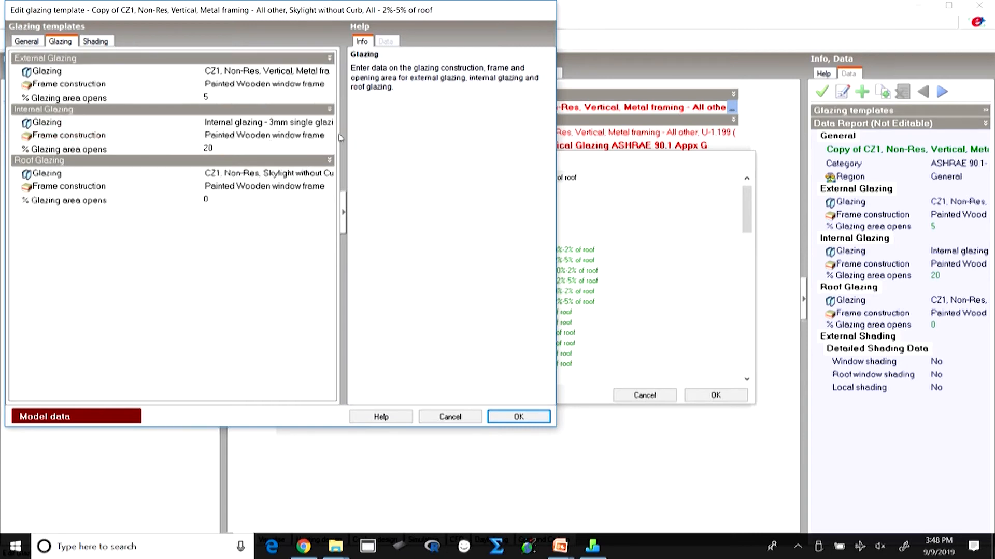
left_click_drag(342, 133, 522, 165)
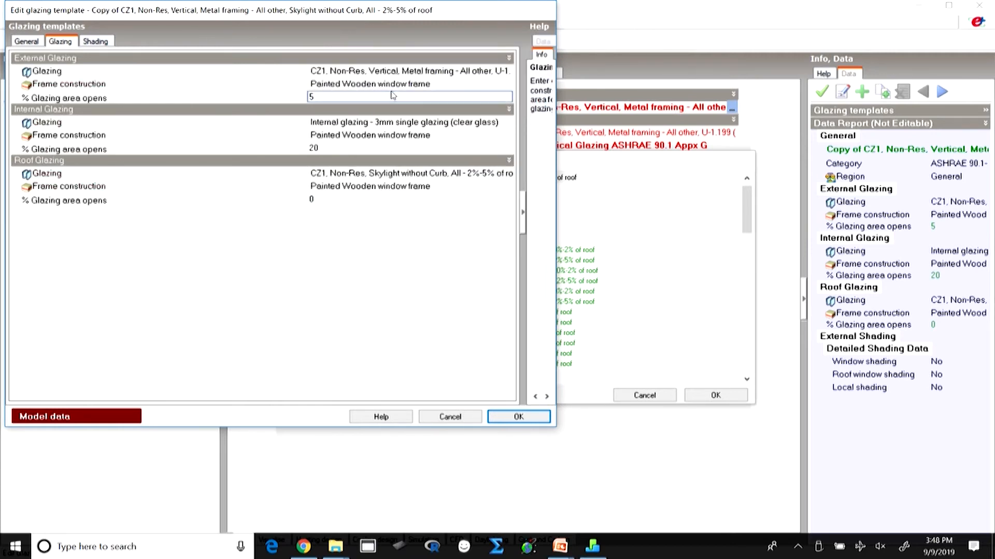
left_click(498, 74)
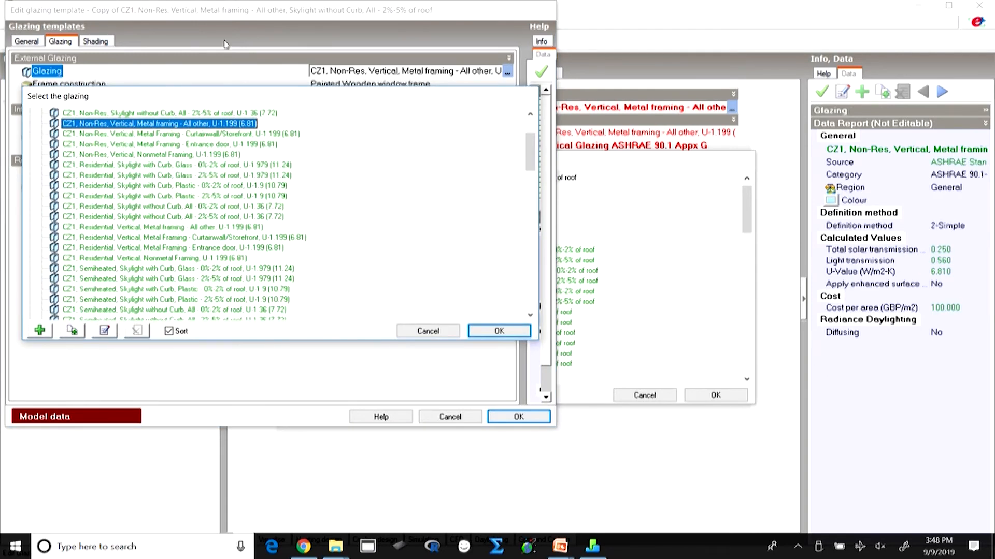
scroll(109, 218, "down", 5)
scroll(112, 226, "down", 6)
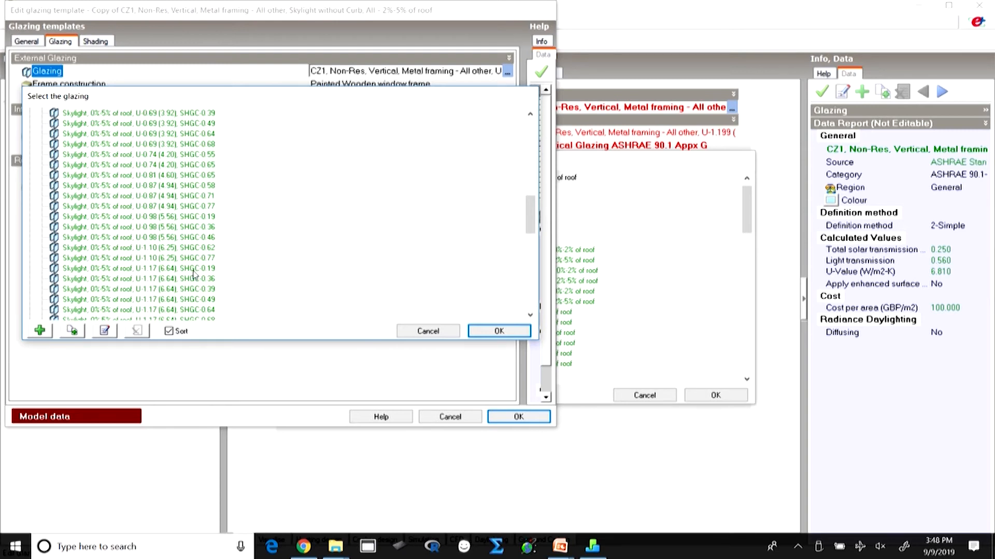
scroll(195, 280, "up", 10)
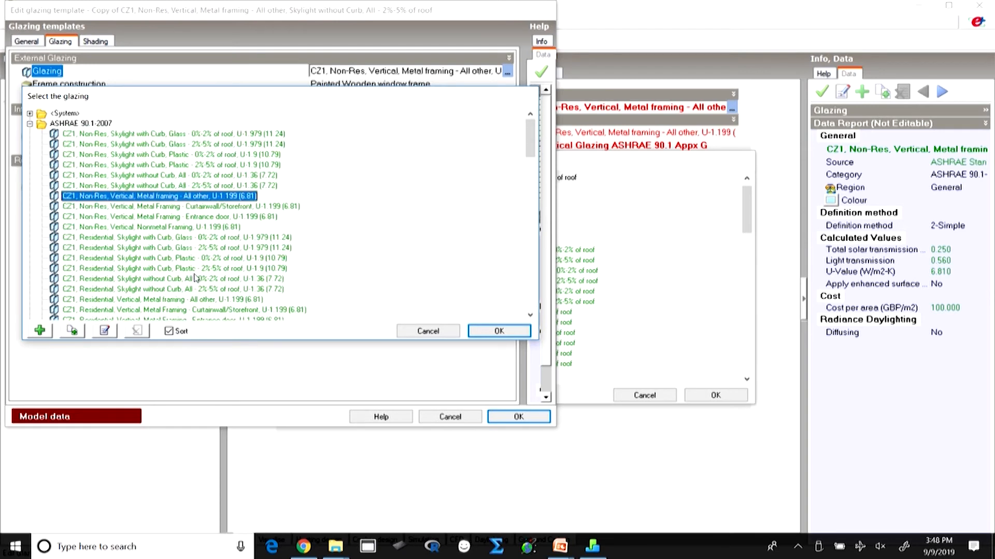
left_click(29, 125)
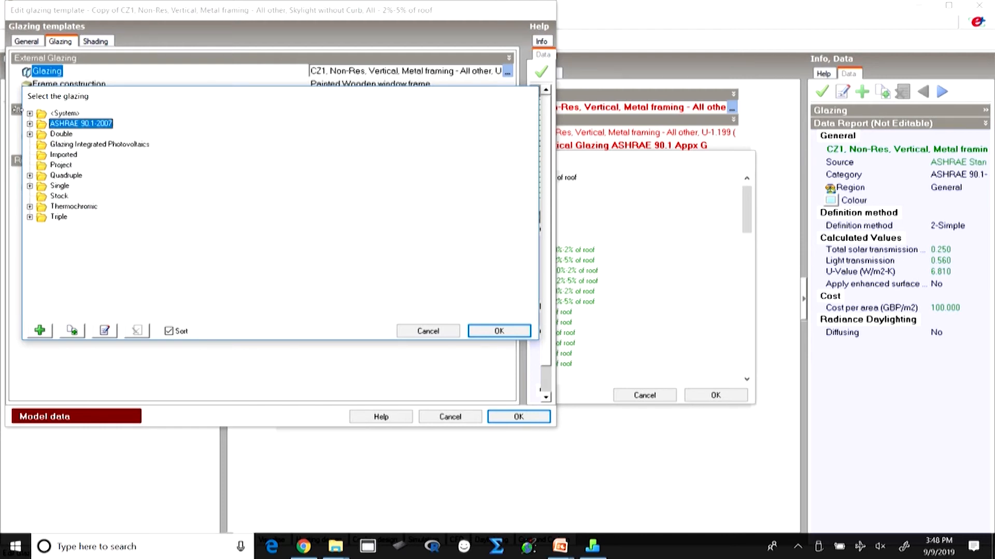
left_click(30, 124)
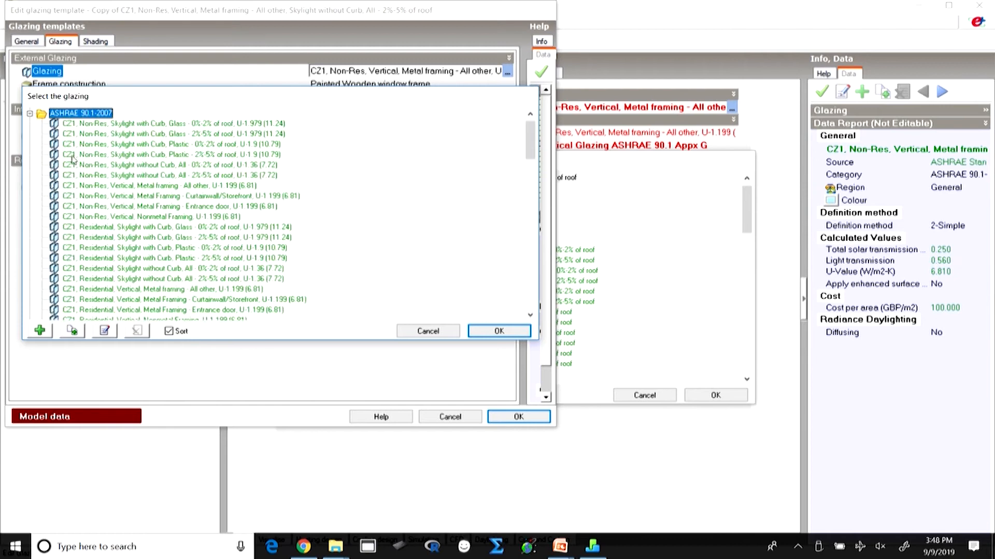
scroll(150, 257, "down", 10)
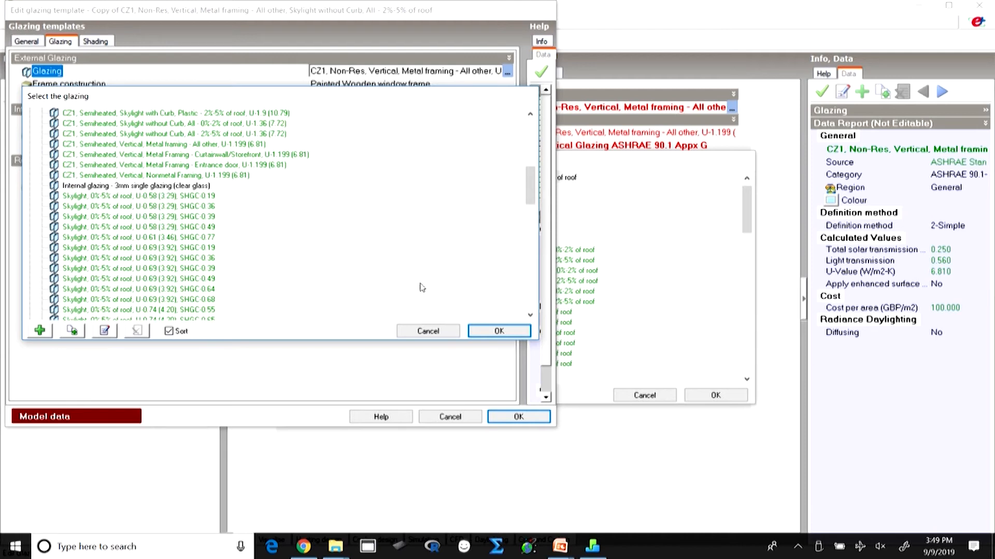
scroll(340, 283, "up", 7)
scroll(370, 247, "up", 2)
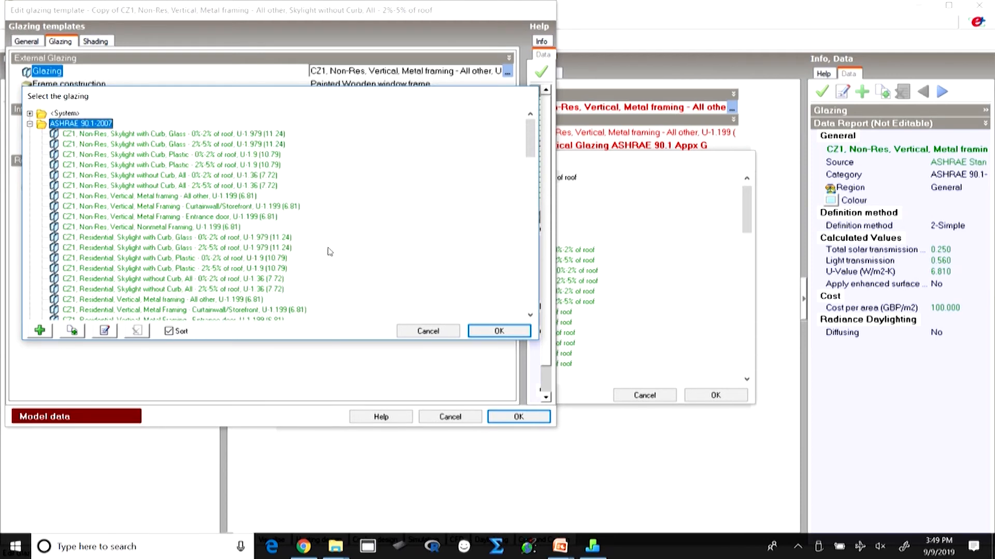
scroll(340, 184, "down", 20)
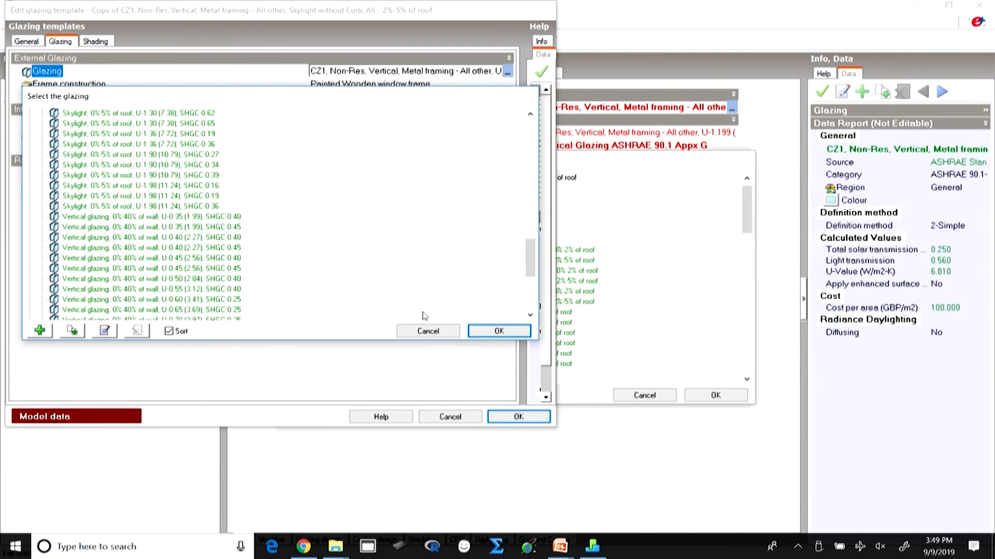
left_click(430, 332)
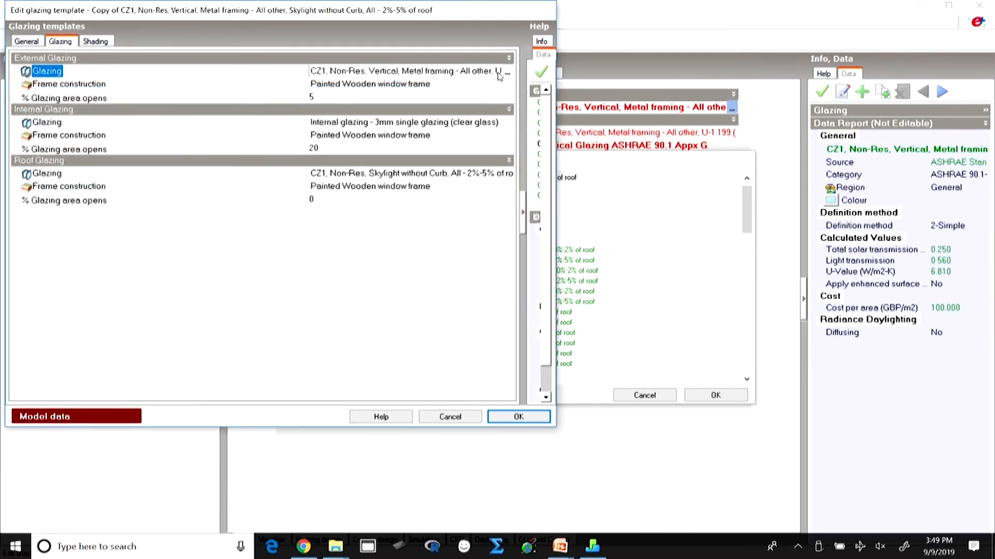
Step: Check the external glazing's properties and the copied template's general and shading settings, and leave the template and the template list without changes
left_click(507, 71)
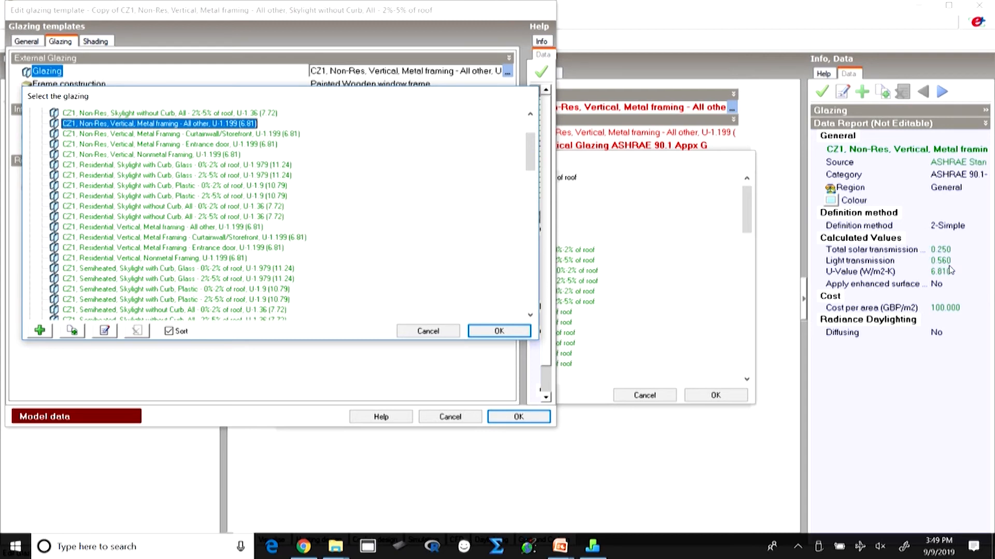
left_click(424, 331)
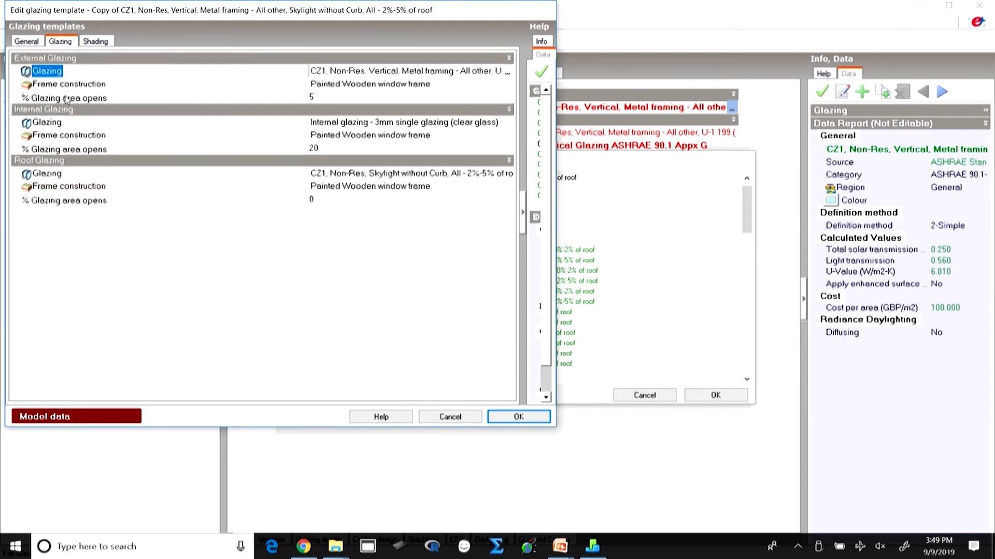
left_click(28, 43)
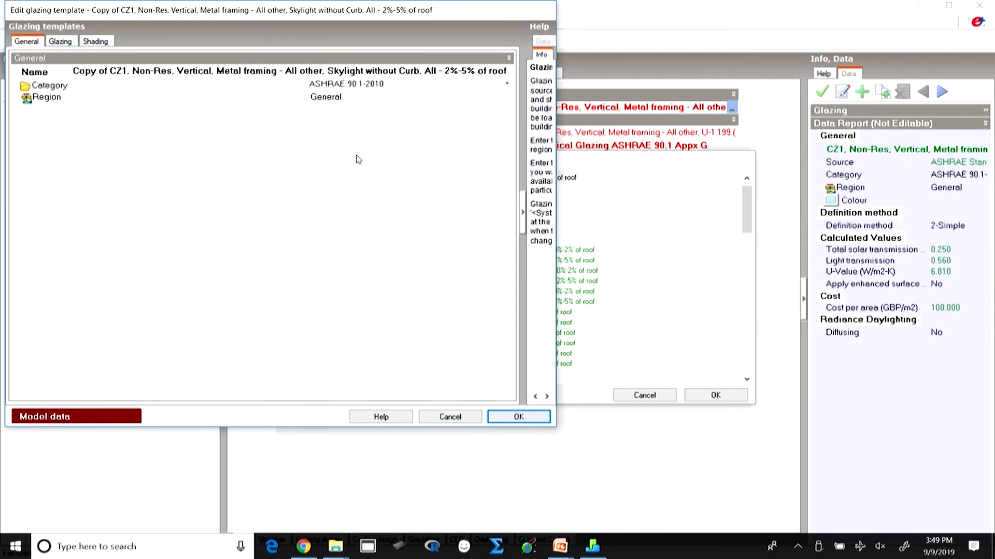
left_click(95, 44)
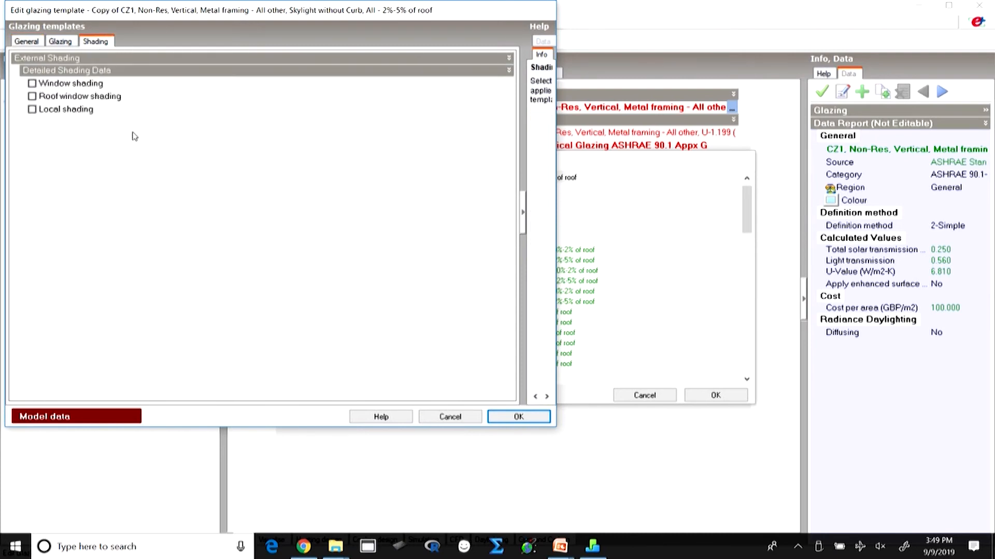
left_click(61, 42)
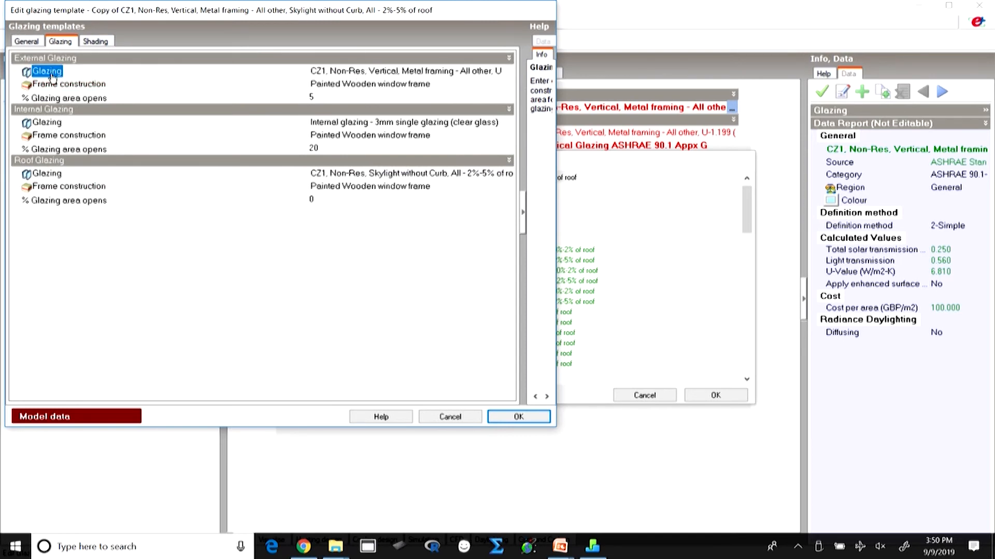
left_click(46, 151)
left_click(450, 417)
left_click(653, 399)
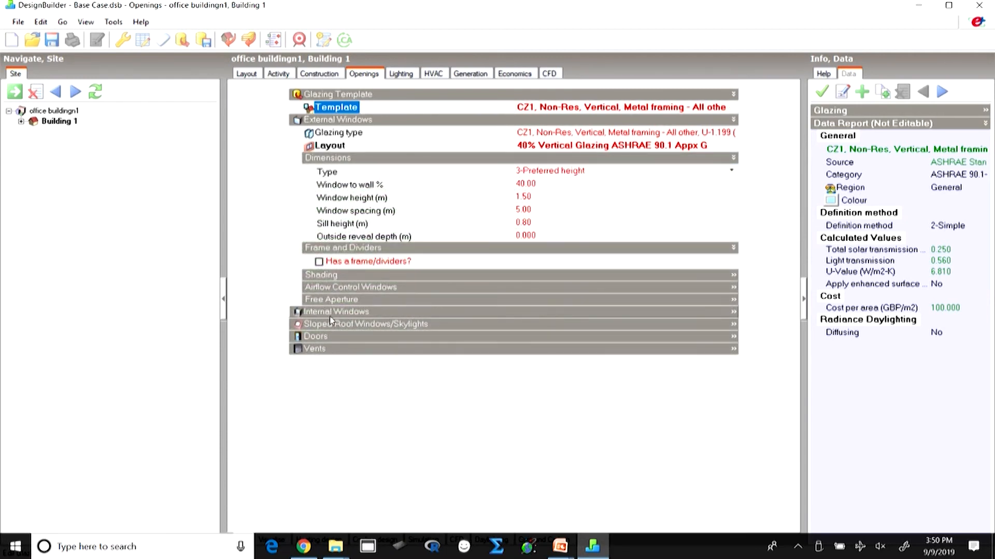
Step: Review the external window shading options and the vent and door settings of Building 1's openings
left_click(335, 276)
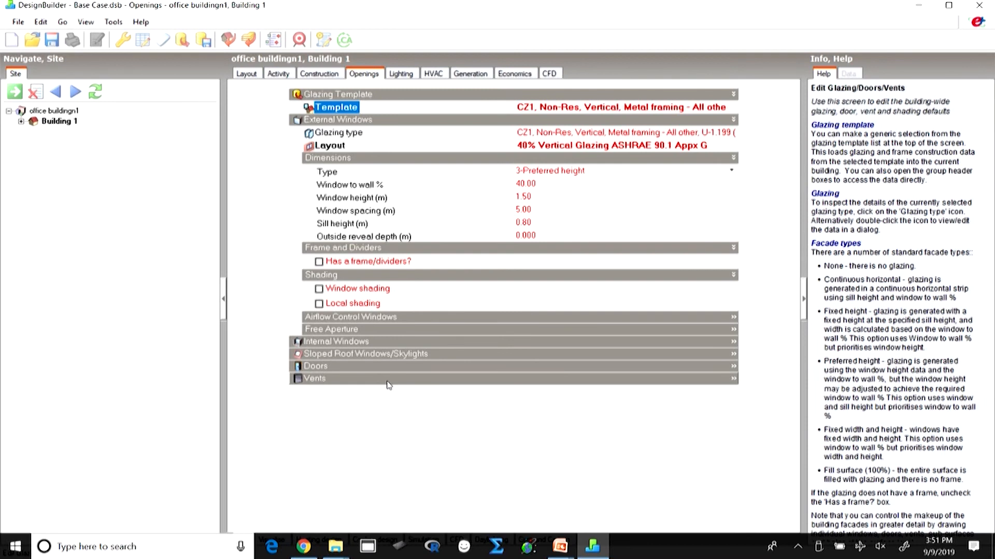
left_click(514, 185)
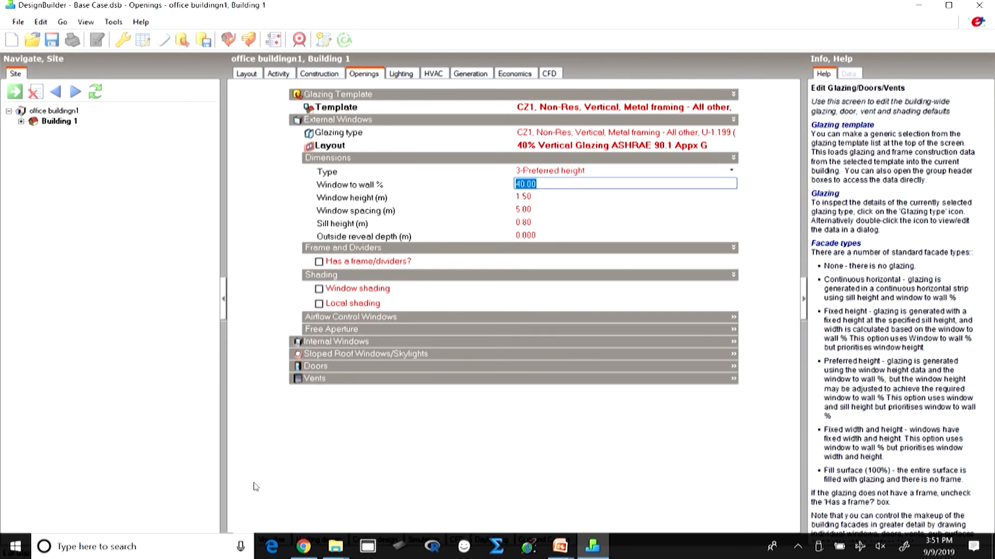
left_click(312, 380)
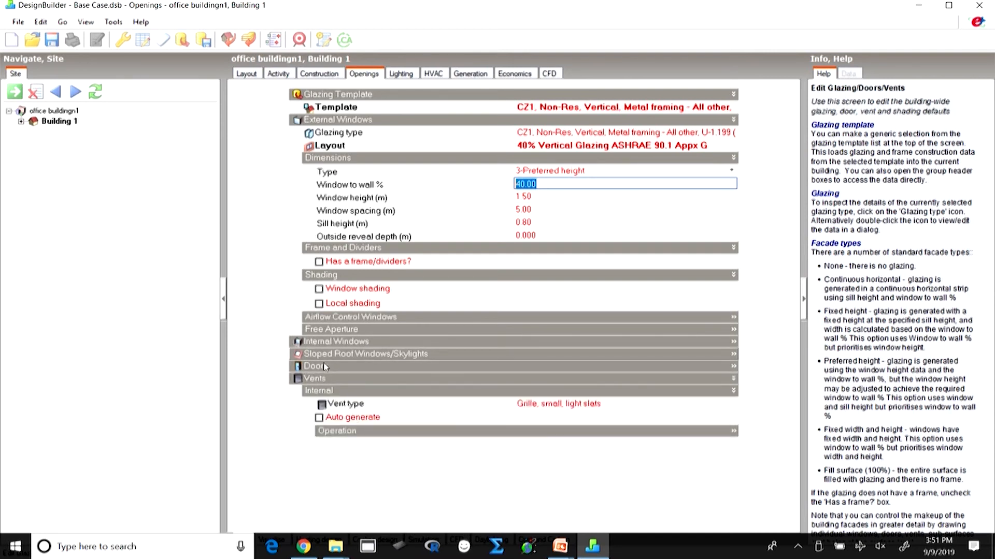
left_click(324, 368)
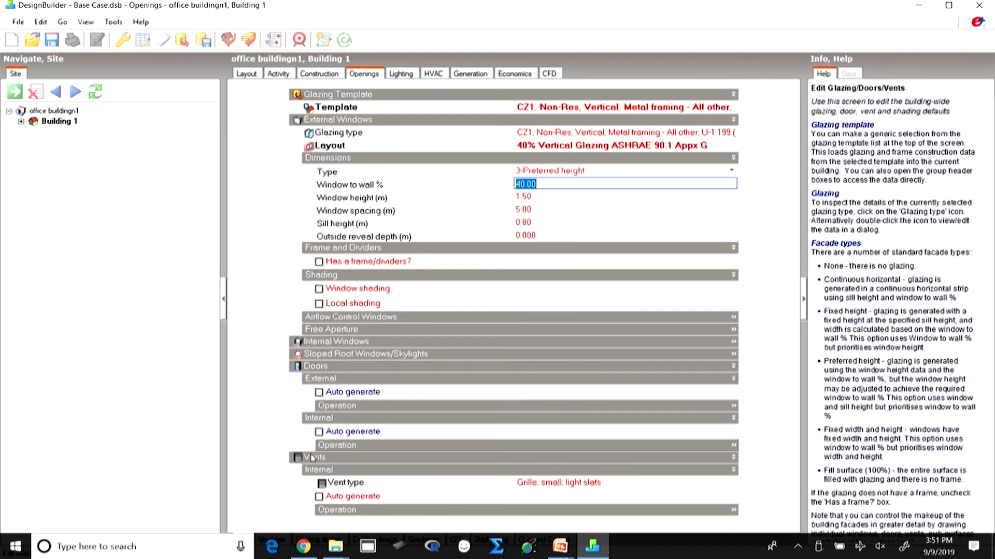
left_click(331, 458)
left_click(314, 367)
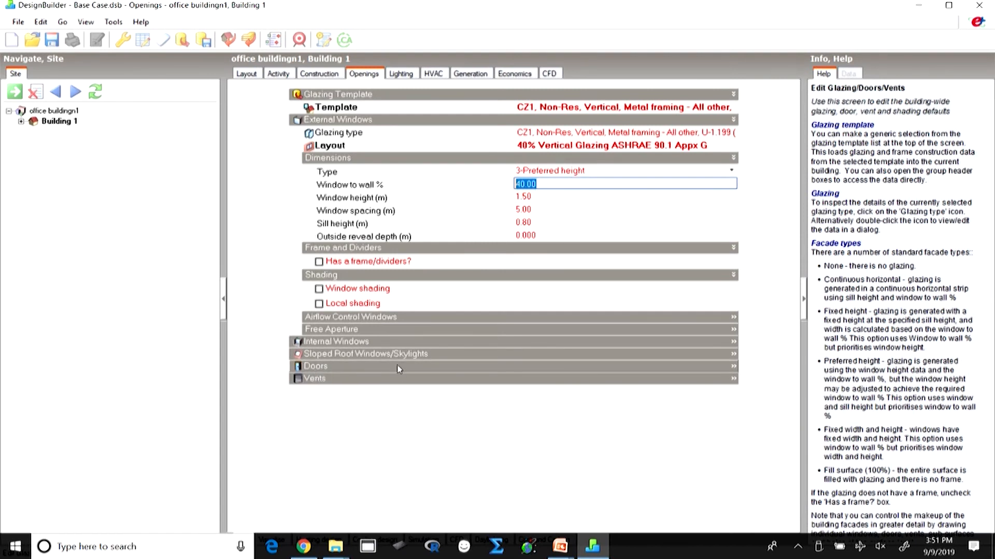
Step: Check the internal windows' glazing type and layout, and show the auto-generate options for doors and vents
left_click(327, 342)
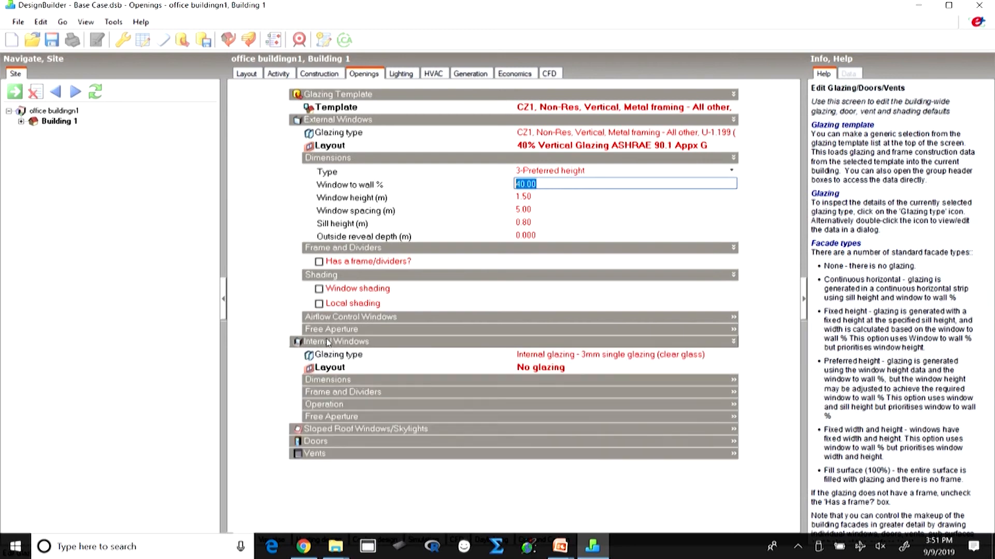
left_click(329, 341)
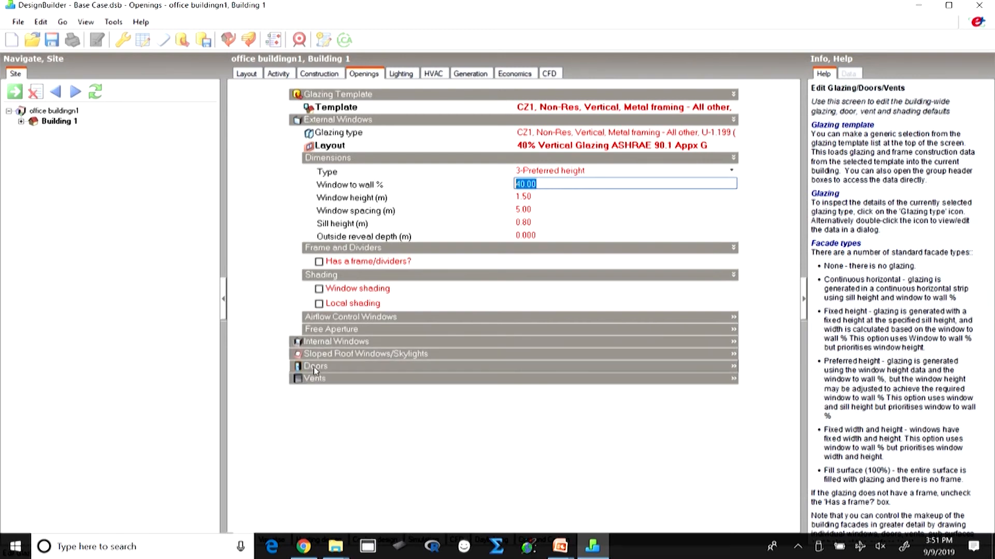
left_click(316, 366)
left_click(325, 460)
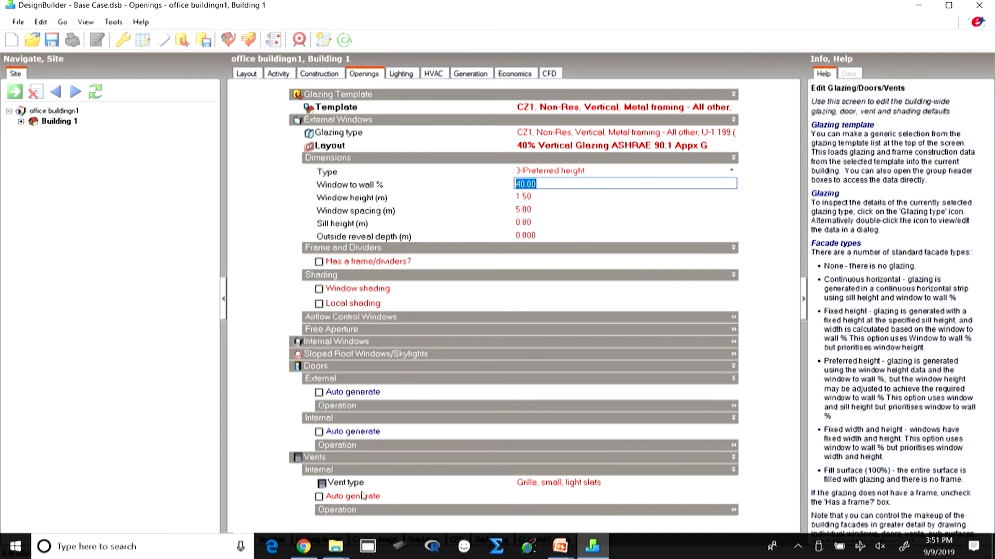
Step: Look over Building 1's construction and activity settings, including the primary building condition category, and return to the openings data
mouse_move(567, 538)
left_click(318, 75)
left_click(368, 77)
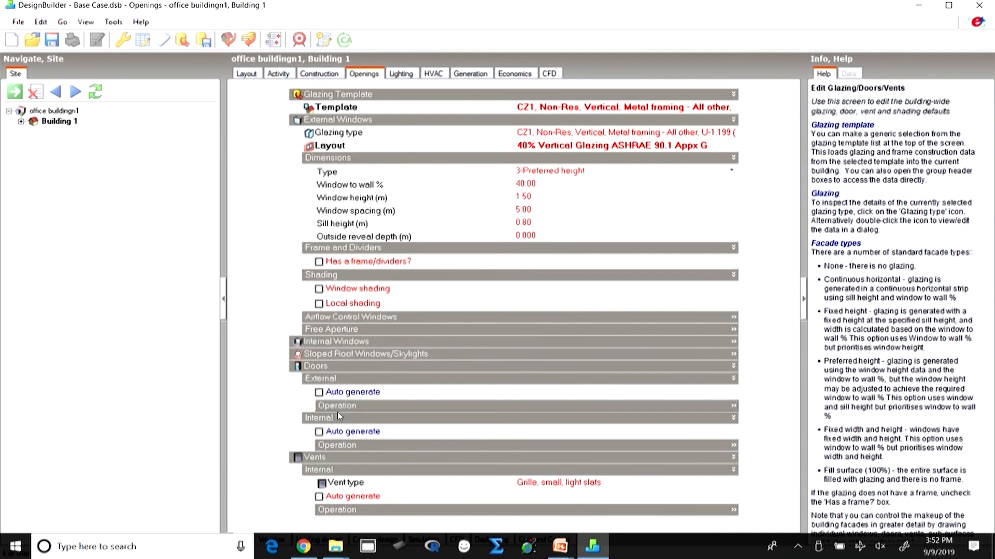
left_click(286, 77)
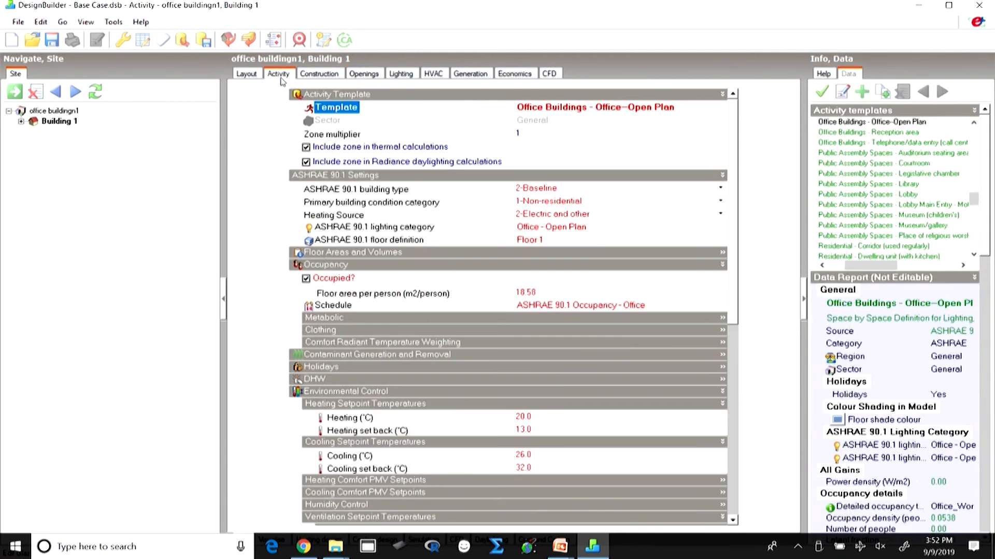
left_click(595, 202)
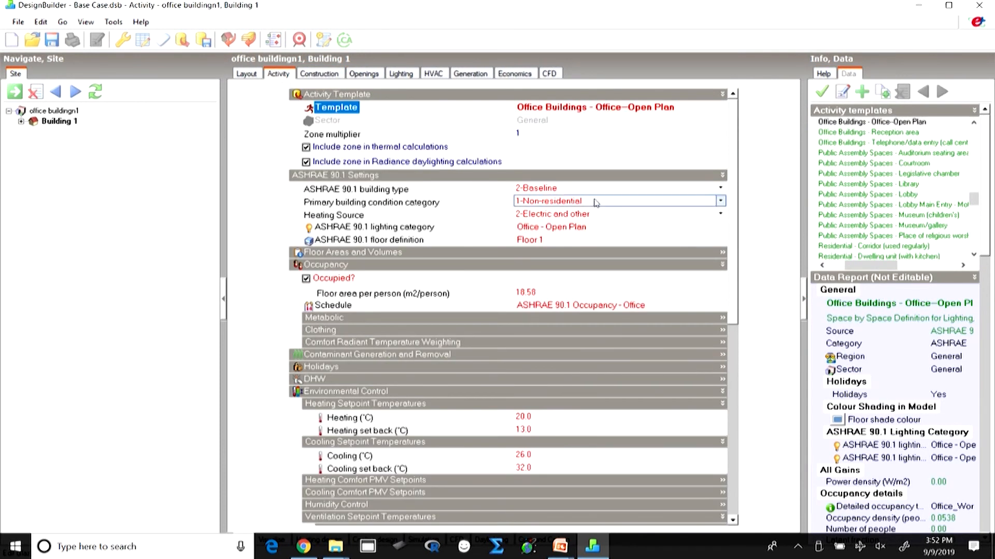
left_click(367, 78)
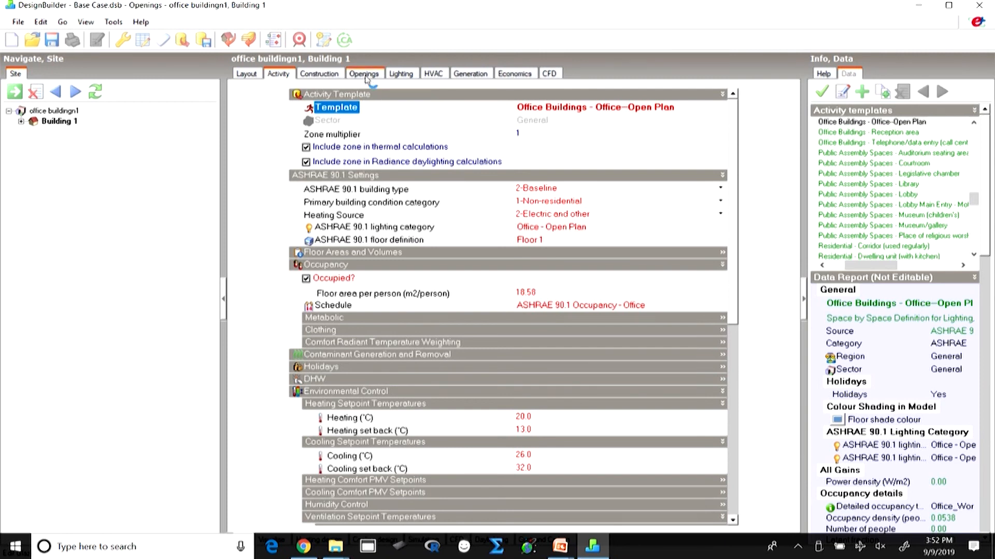